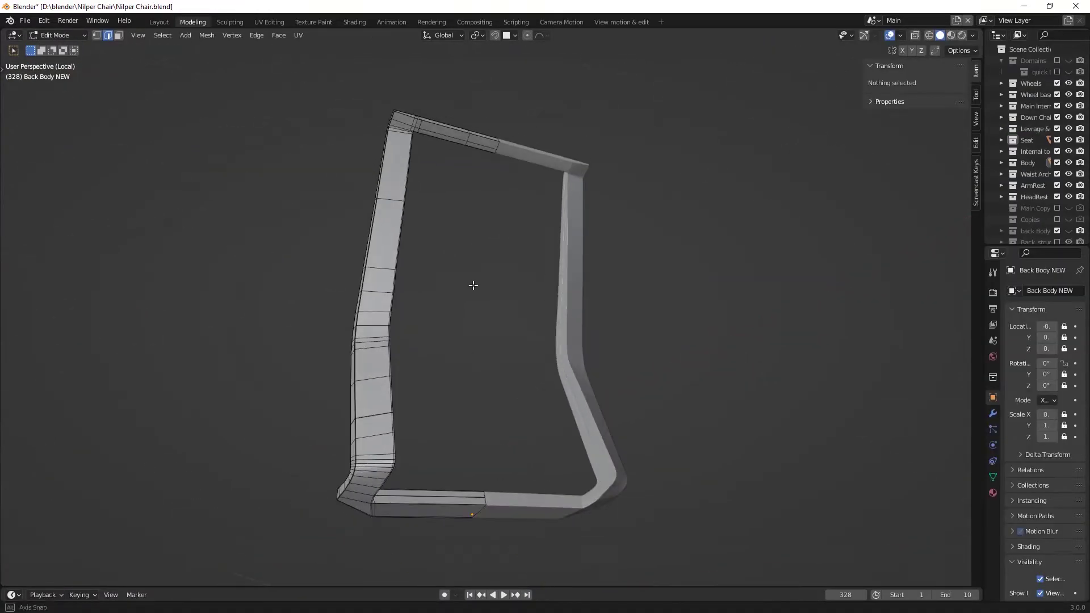
middle_drag(474, 286, 658, 458)
scroll(573, 396, up, 7)
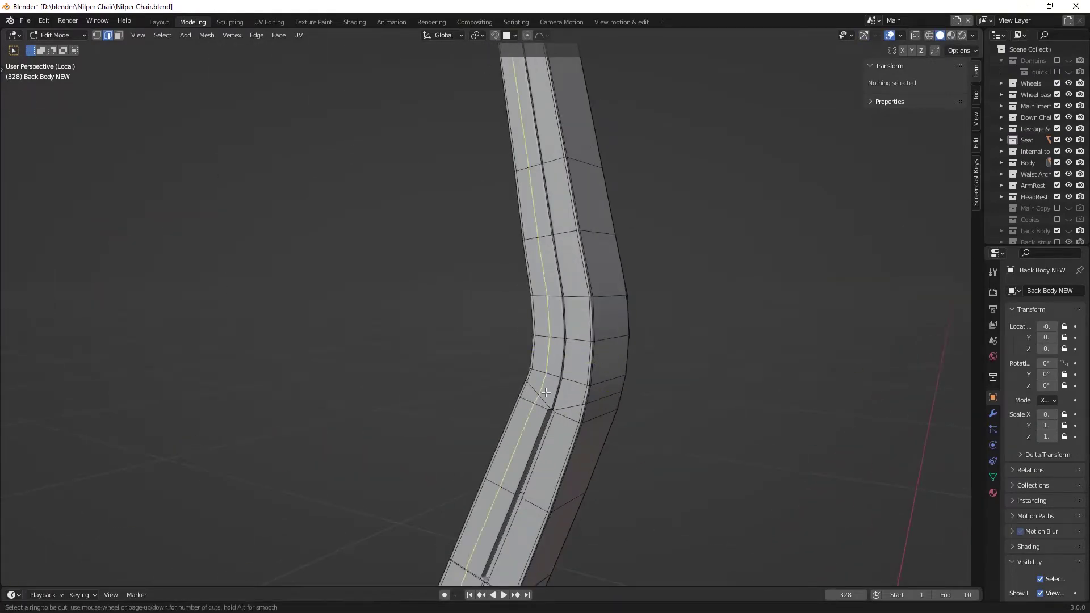
- Cancel the loop cut on the office chair's back body and inspect its smoothed groove in Object Mode
right_click(590, 383)
middle_drag(591, 384, 586, 392)
click(409, 443)
key(Tab)
scroll(334, 444, up, 3)
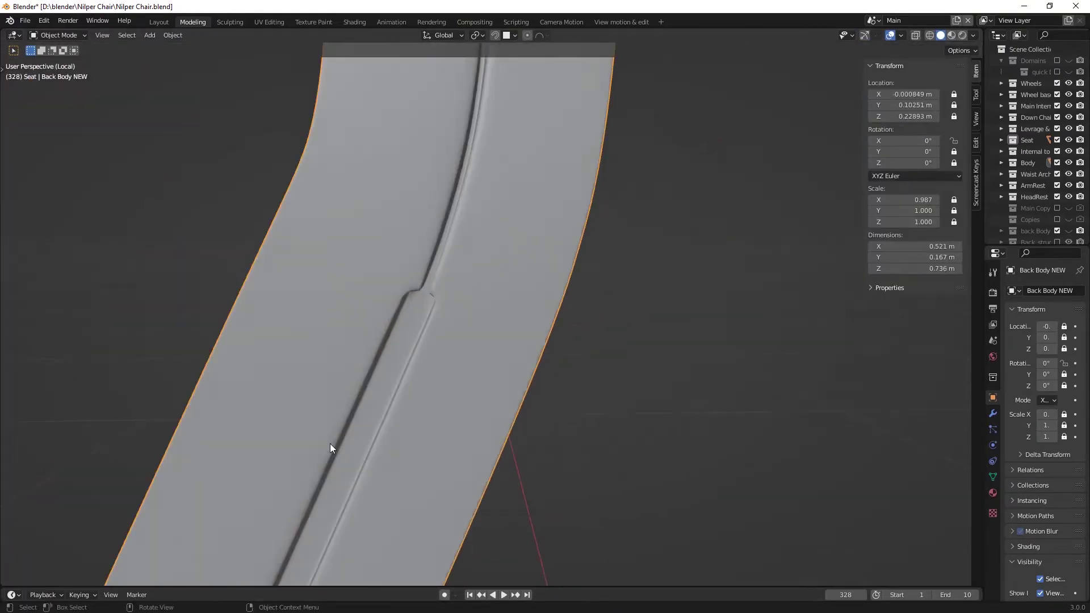
middle_drag(334, 443, 370, 407)
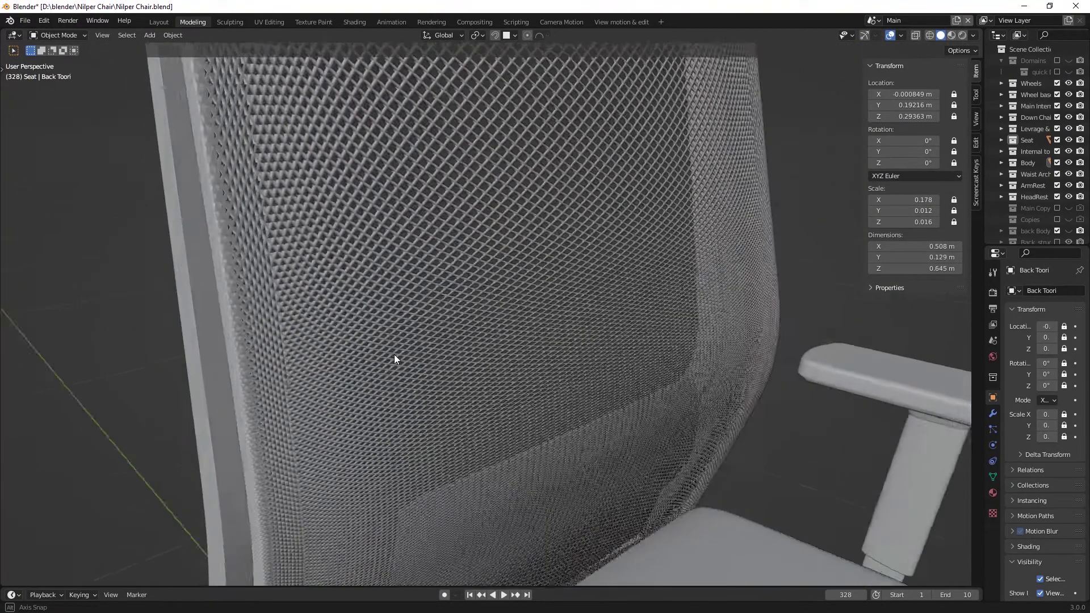
middle_drag(395, 355, 501, 421)
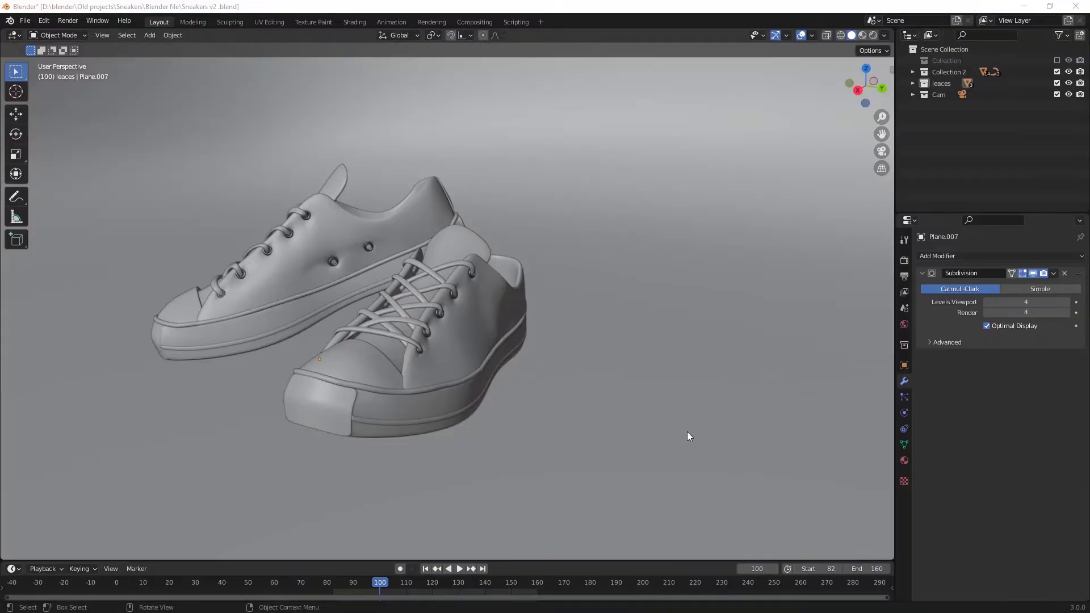
- Examine the sneakers' laces, eyelets and soles up close, including the Subdivision modifier display on the shoe mesh
middle_drag(529, 454, 484, 324)
click(501, 370)
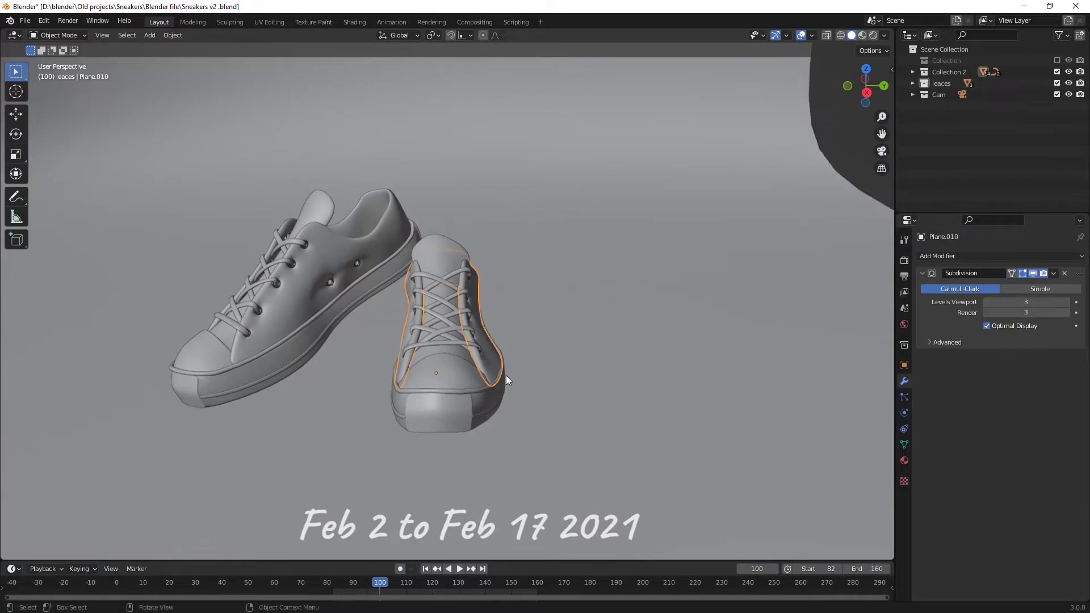
scroll(506, 375, up, 2)
middle_drag(621, 357, 560, 326)
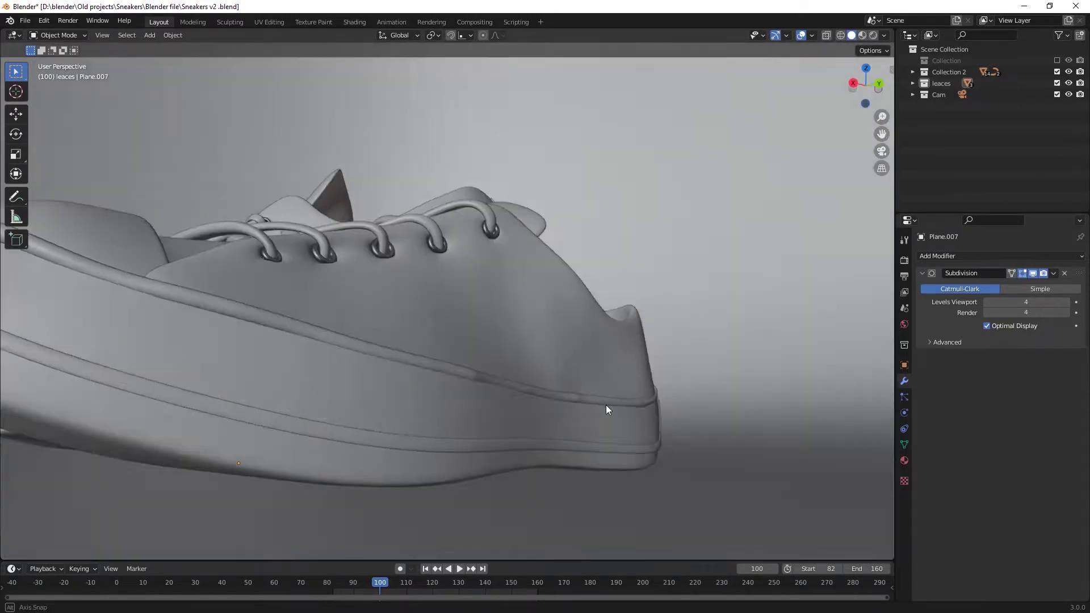
middle_drag(606, 405, 640, 432)
middle_drag(574, 395, 563, 380)
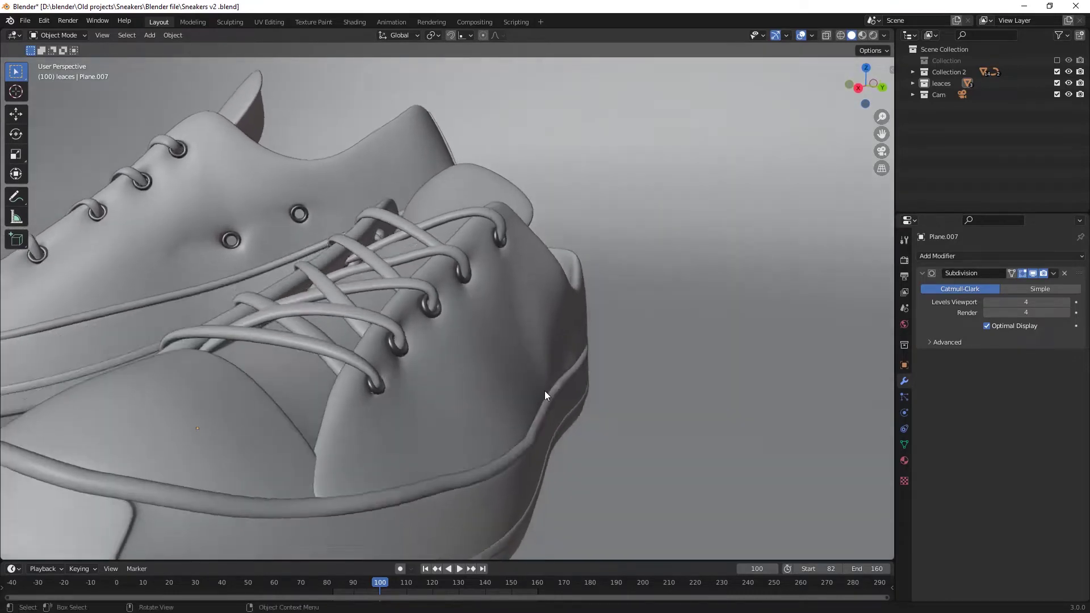
scroll(539, 391, down, 4)
middle_drag(437, 369, 422, 318)
scroll(534, 367, down, 3)
scroll(543, 373, up, 3)
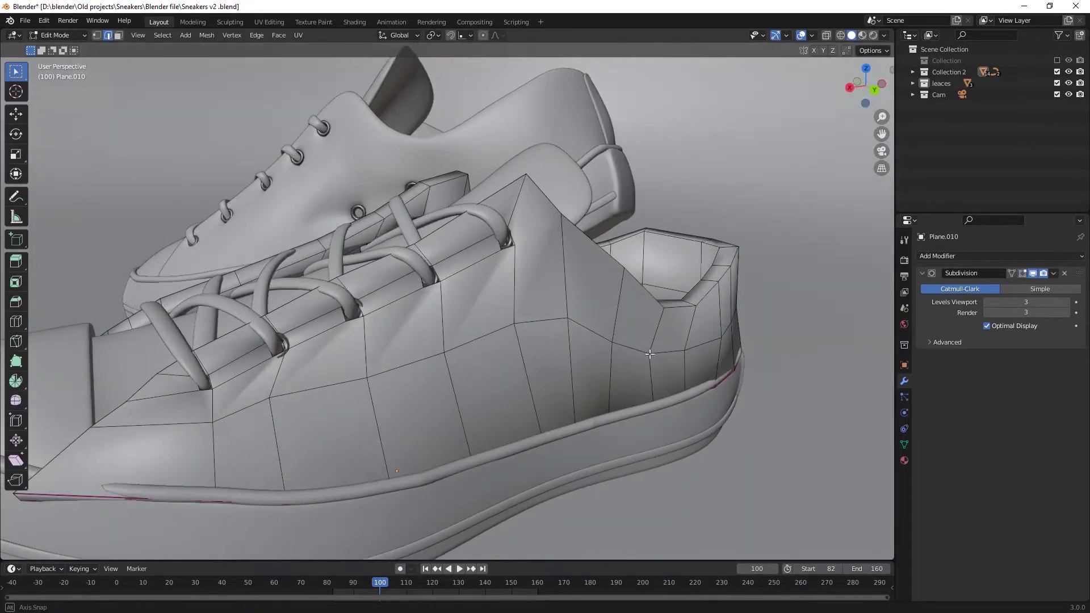
middle_drag(636, 364, 651, 325)
click(1022, 274)
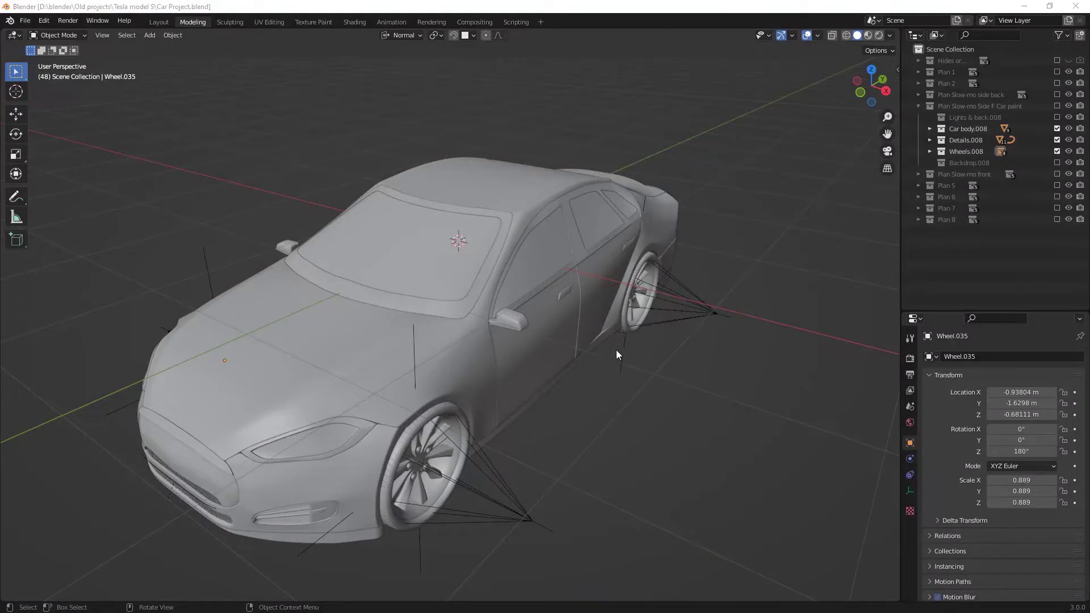
shift+middle_drag(535, 376, 605, 324)
middle_drag(537, 200, 584, 238)
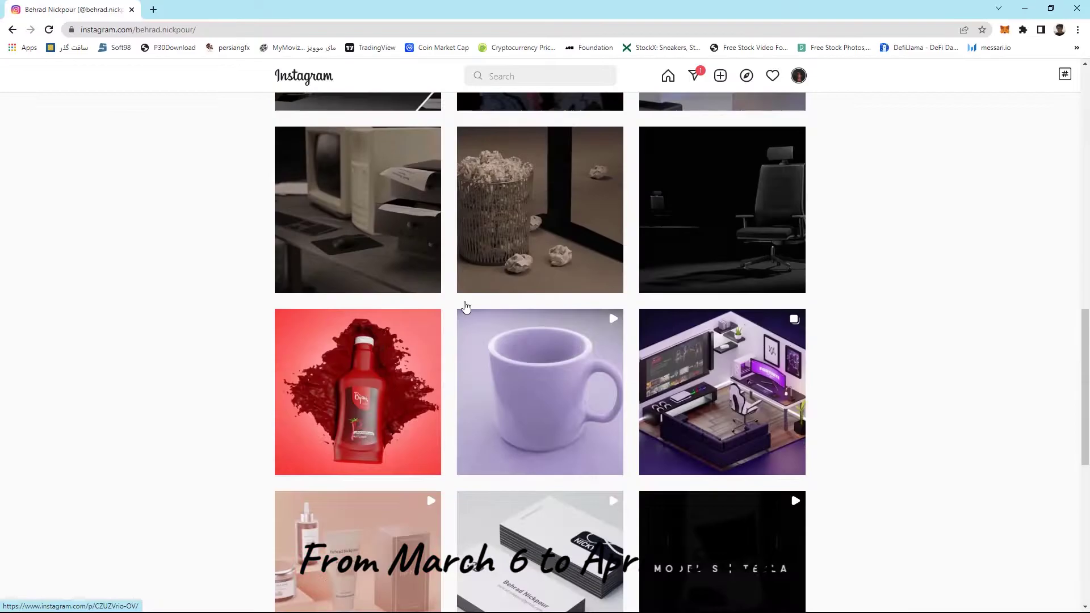
- Switch to the browser, find the project's post on the Instagram profile and open it to check its publication date
scroll(471, 324, down, 6)
scroll(471, 324, up, 3)
click(471, 324)
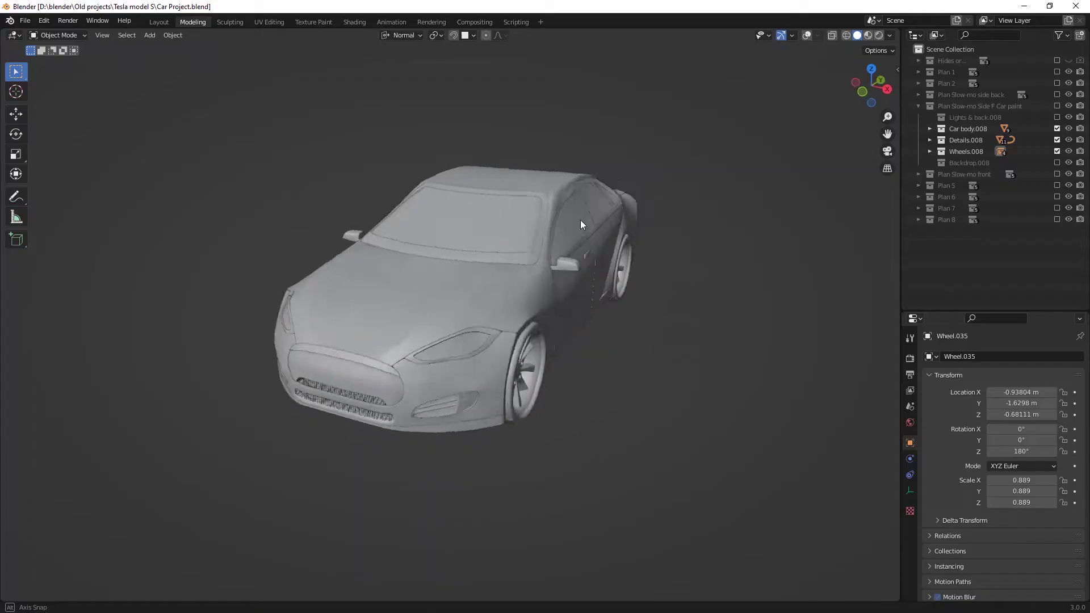
- Switch to the Tesla car project in Blender, turn on the viewport overlays and inspect the top body mesh in Edit Mode
middle_drag(580, 220, 633, 222)
scroll(558, 260, up, 5)
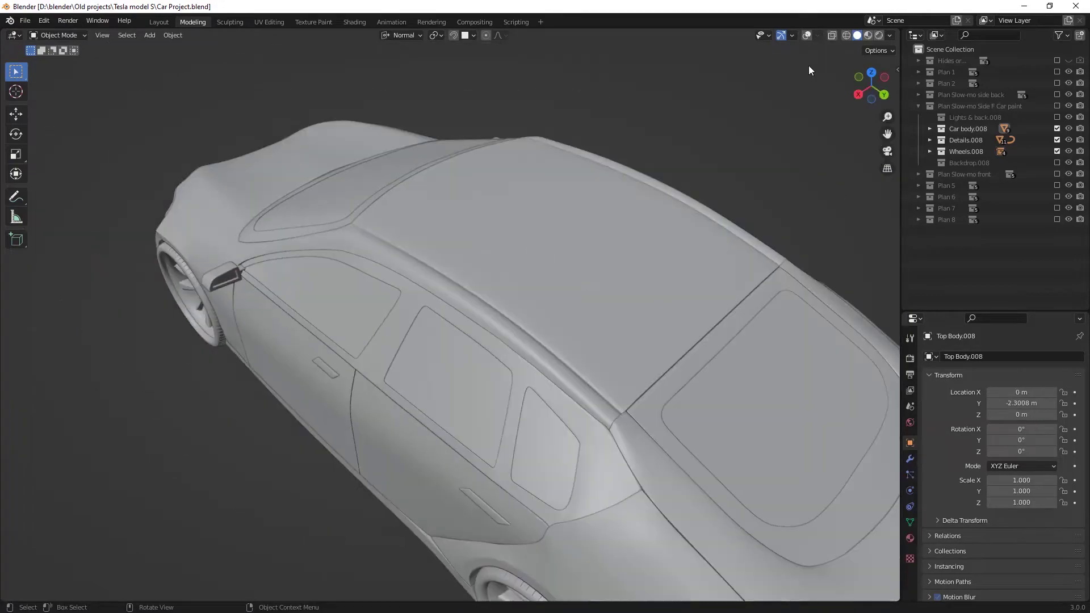
click(807, 35)
key(Tab)
middle_drag(341, 272, 779, 172)
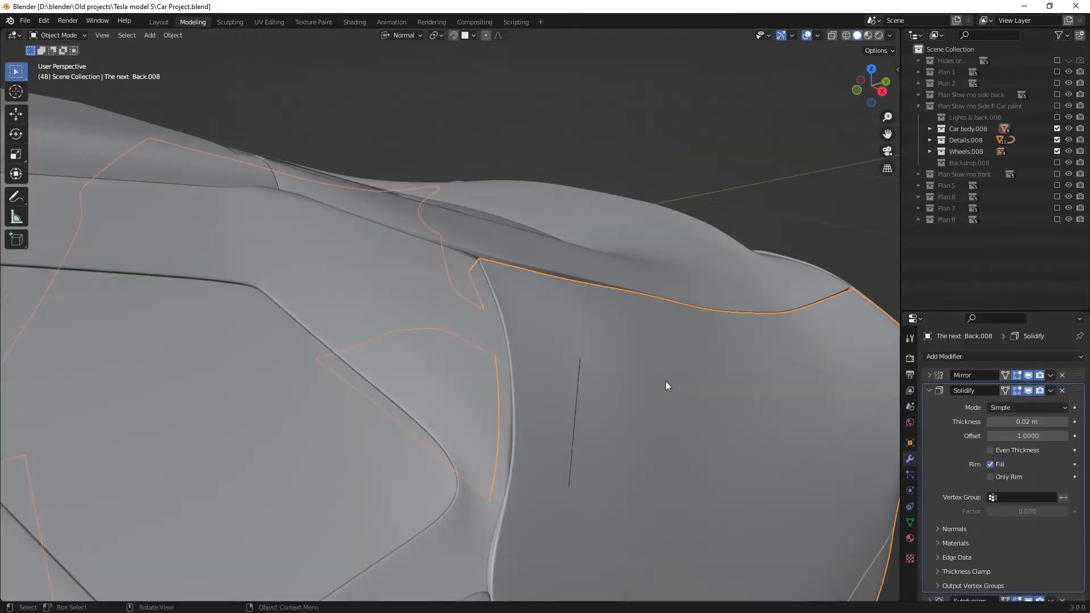
middle_drag(665, 381, 608, 412)
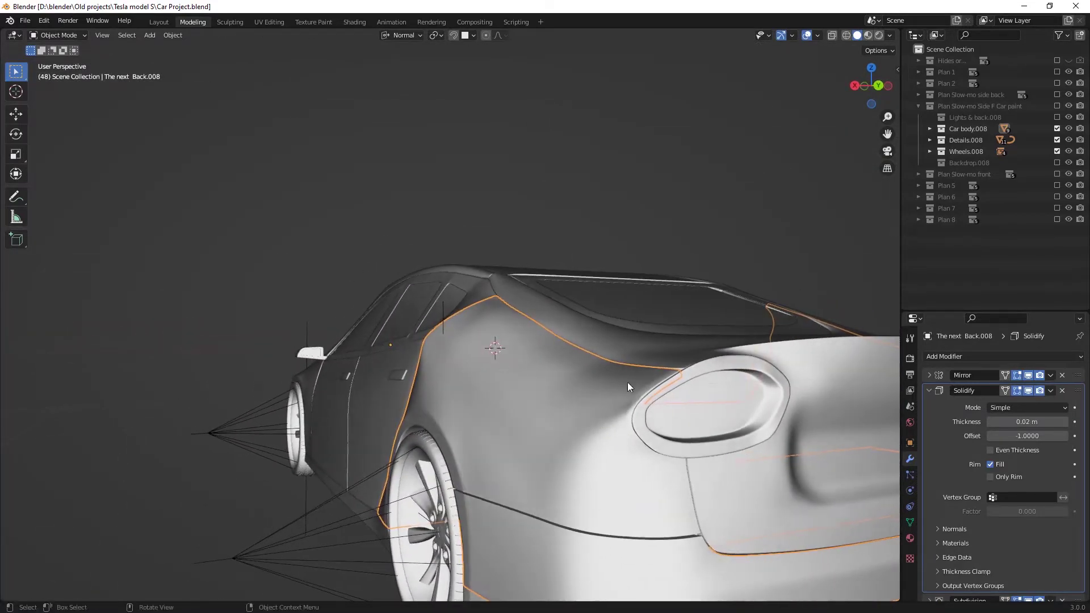
- Inspect the meshes of the car's rear body and another body panel in Edit Mode, switching the edited object directly
key(Tab)
middle_drag(596, 438, 720, 348)
key(Tab)
click(716, 235)
key(Tab)
key(alt+q)
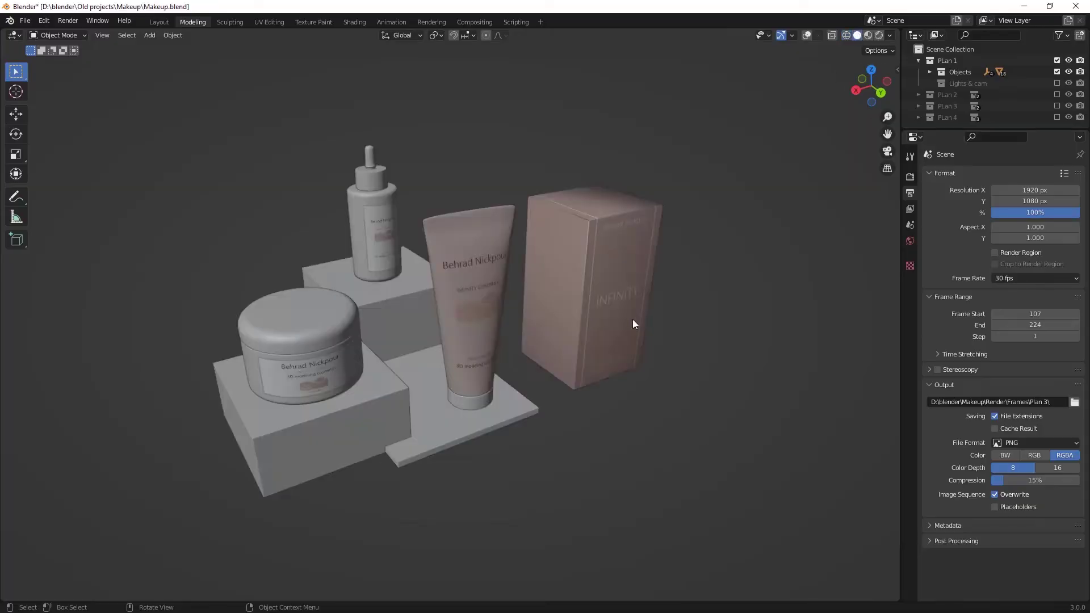
- Play the floating animation of the cosmetics scene and view the products in wireframe shading
mouse_move(633, 320)
middle_down()
mouse_move(543, 305)
mouse_move(612, 303)
mouse_move(569, 299)
middle_up()
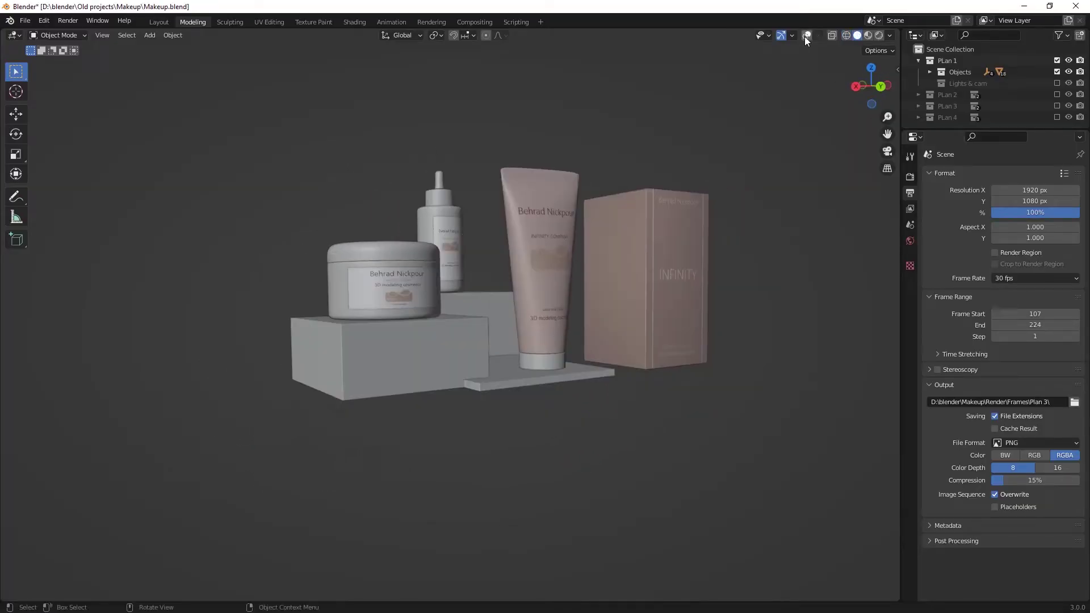
key(space)
click(807, 35)
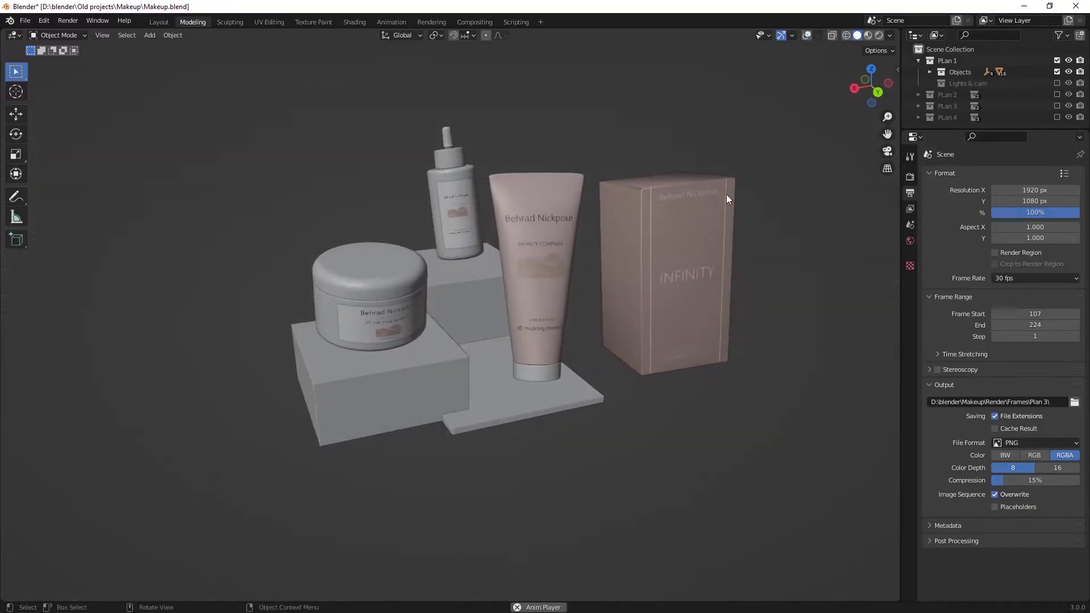
middle_drag(701, 230, 708, 247)
click(845, 35)
middle_drag(818, 170, 793, 265)
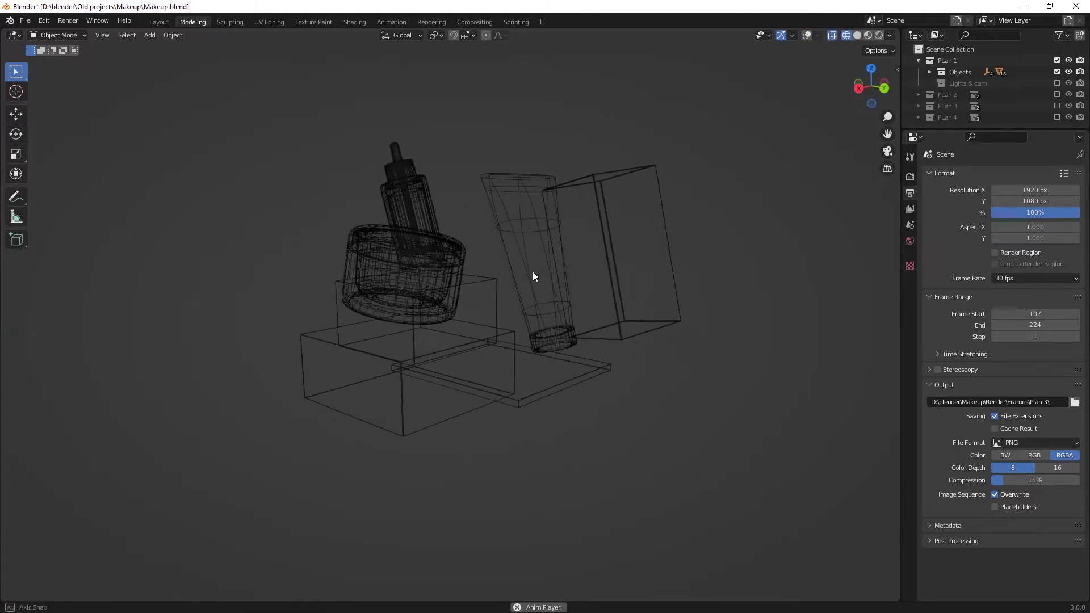
- Stop the cosmetics animation, turn off wireframe X-ray and return the viewport to solid shading
middle_drag(531, 271, 522, 273)
key(space)
key(alt+z)
click(856, 35)
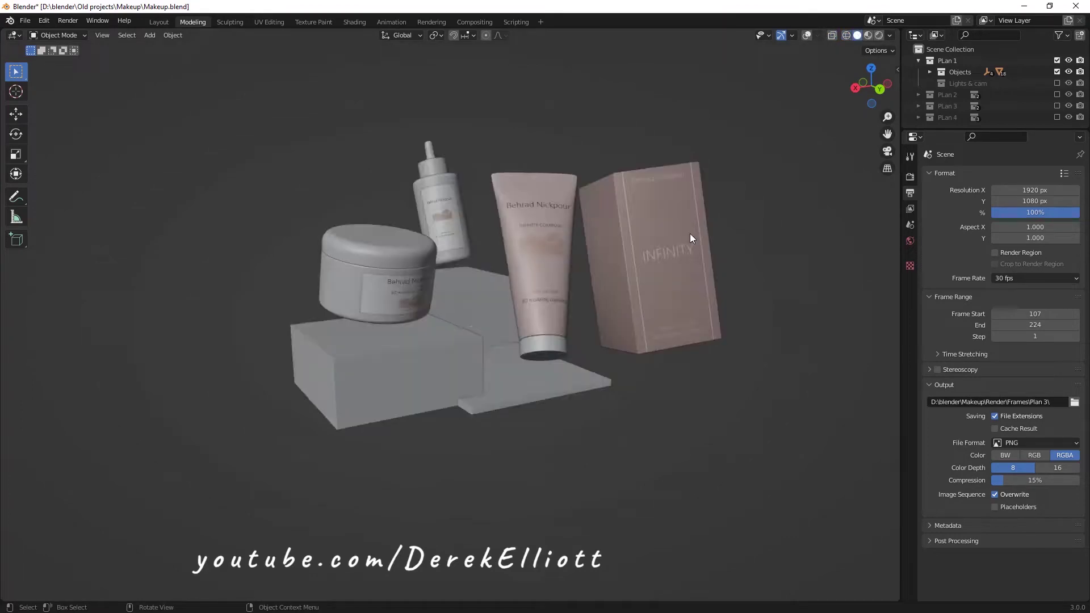
mouse_move(687, 244)
middle_down()
mouse_move(743, 265)
mouse_move(694, 261)
middle_up()
- Inspect the Pepsi can's mesh in Edit Mode with see-through display
click(403, 280)
middle_drag(404, 280, 845, 8)
key(Tab)
middle_drag(767, 97, 572, 208)
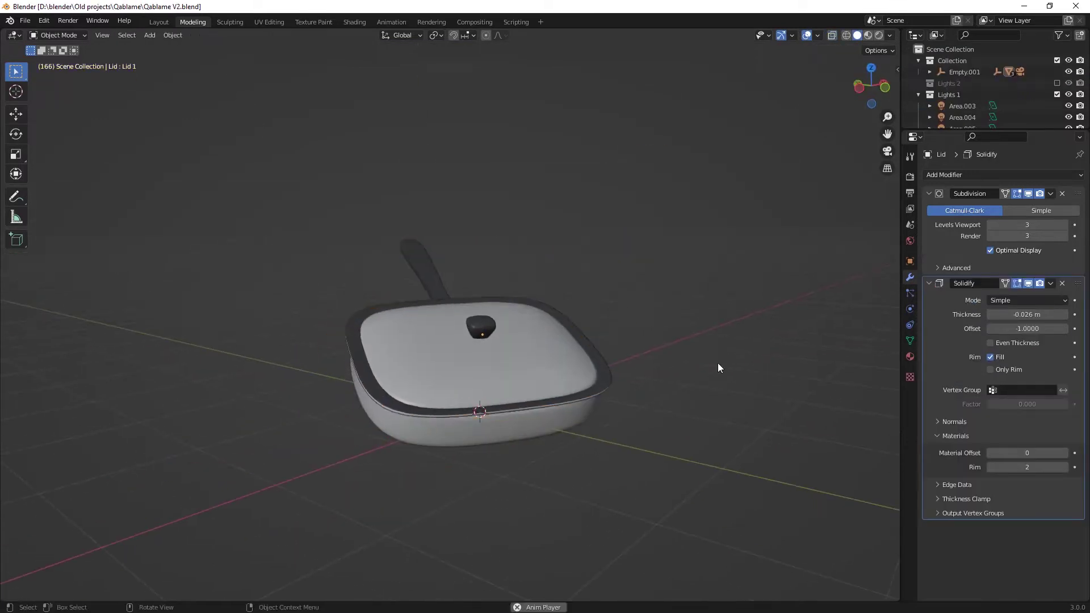
- Play and stop the animation of the dish and its lid, and isolate the lid to inspect its mesh in Edit Mode
key(space)
middle_drag(718, 369, 632, 383)
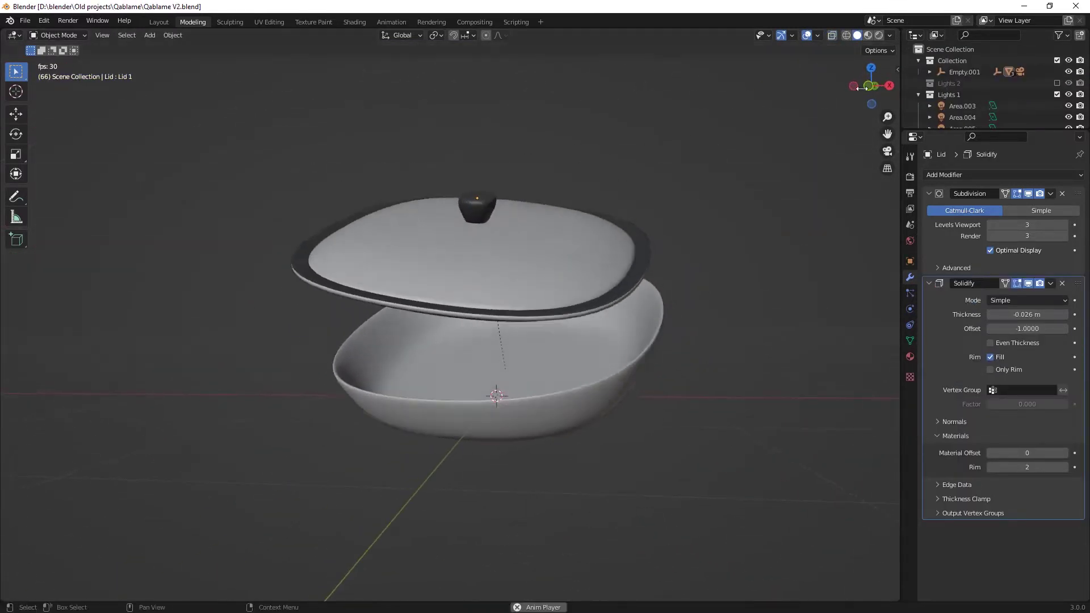
key(space)
key(KP_Divide)
key(Tab)
mouse_move(692, 399)
middle_down()
mouse_move(713, 397)
mouse_move(698, 392)
middle_up()
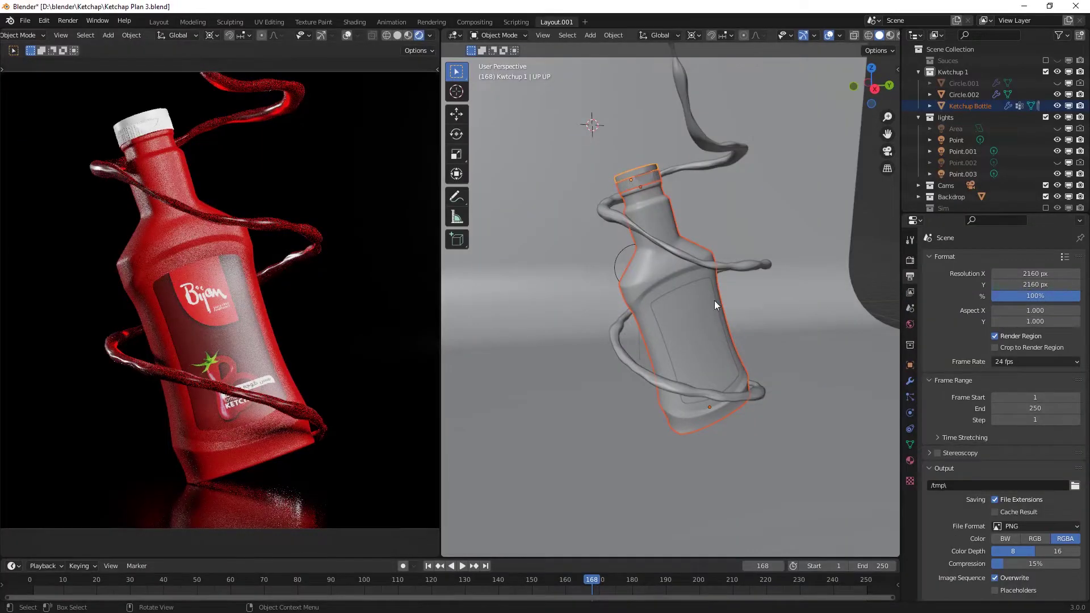
- Isolate the ketchup bottle with its cap in local view and maximize the 3D viewport
mouse_move(717, 248)
middle_down()
mouse_move(643, 269)
mouse_move(715, 268)
middle_up()
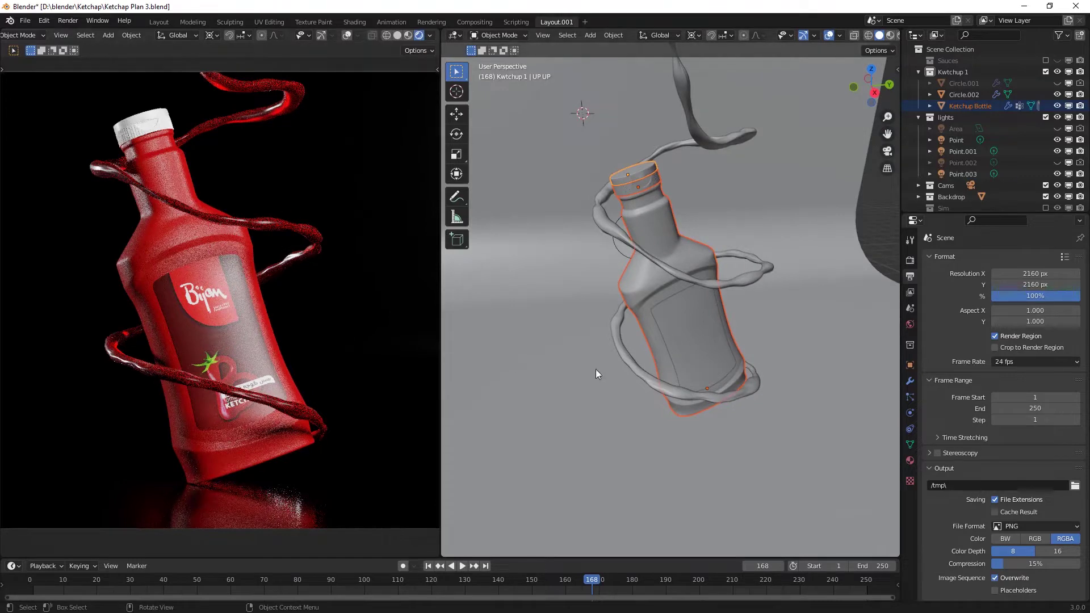
middle_drag(730, 372, 713, 352)
key(KP_Divide)
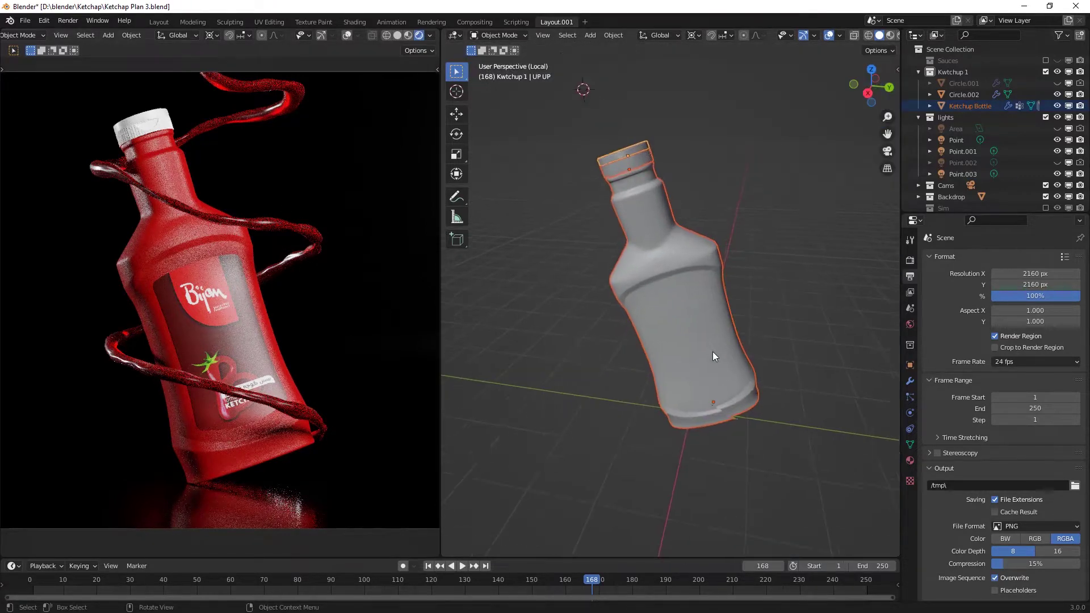
key(ctrl+space)
- Examine the isolated bottle in wireframe and return the viewport to solid shading
mouse_move(712, 310)
middle_down()
mouse_move(603, 307)
mouse_move(732, 305)
middle_up()
scroll(731, 304, down, 4)
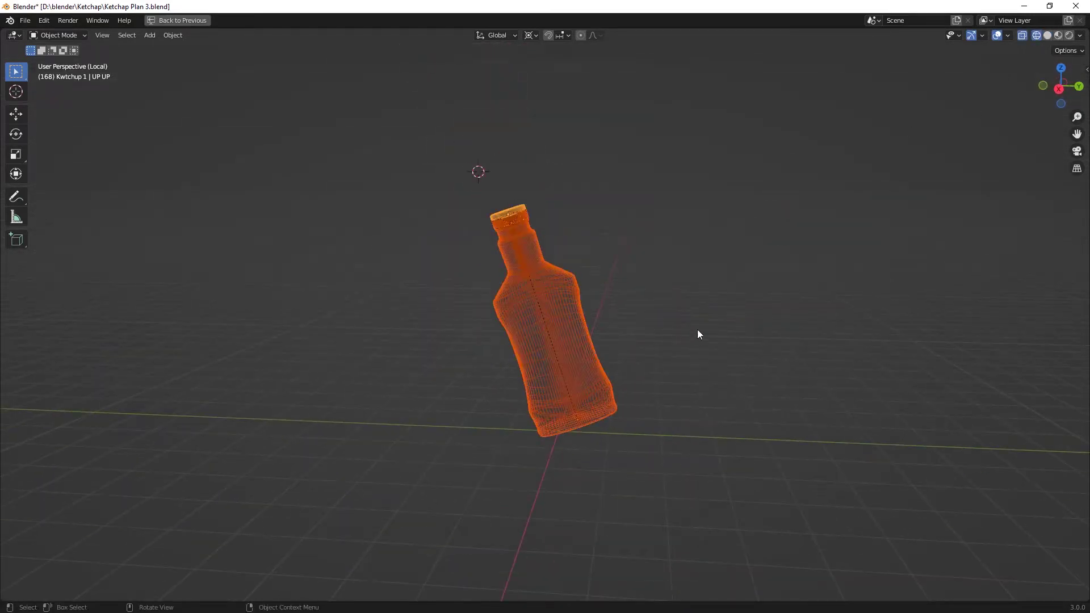
scroll(707, 331, up, 5)
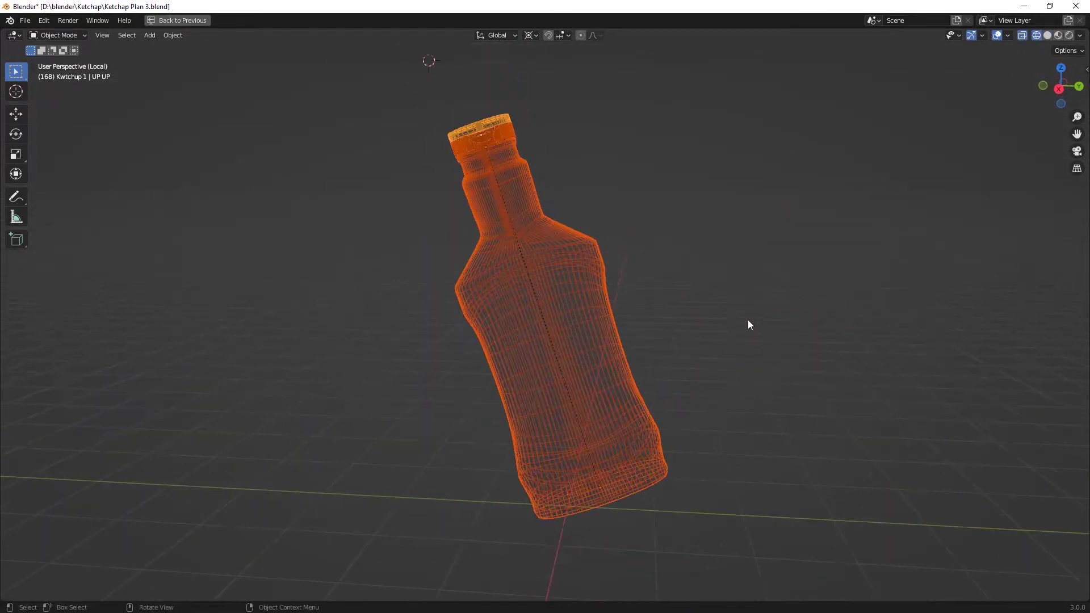
click(1048, 35)
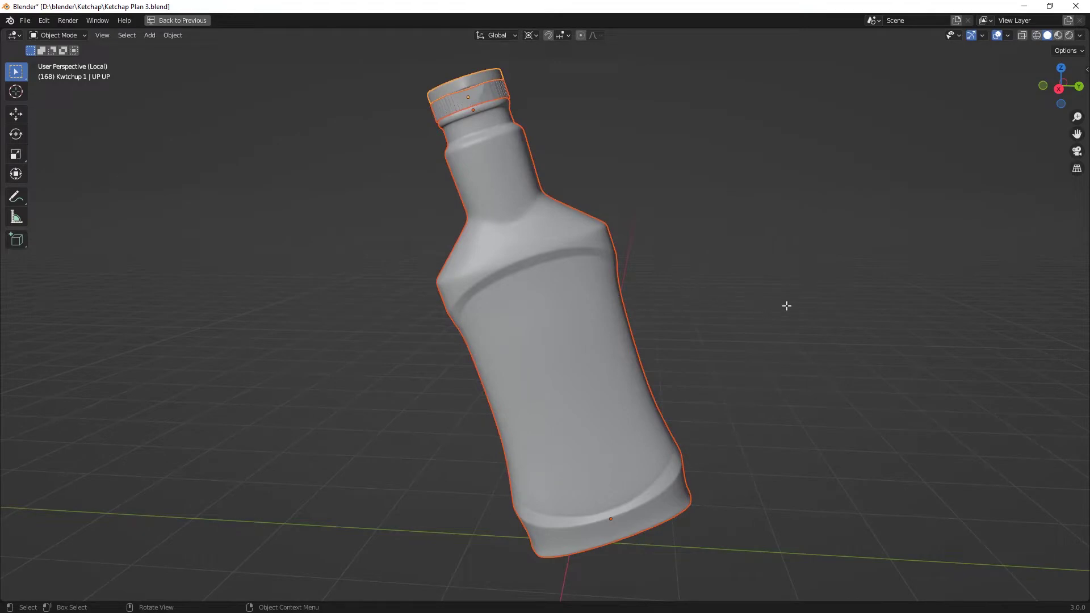
- Inspect the vertices of the selected bottle and cap parts in Edit Mode, and return to Object Mode
key(Tab)
middle_drag(678, 288, 756, 272)
middle_drag(691, 278, 621, 246)
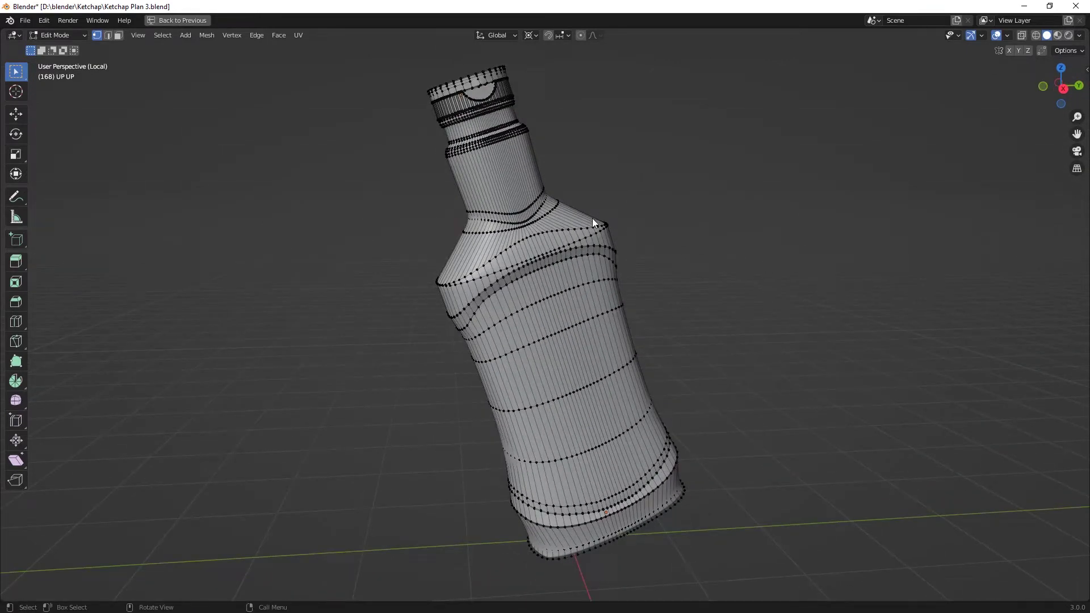
key(Tab)
- Select the bottle body and the top of its cap, and frame the cap for a close look
click(567, 274)
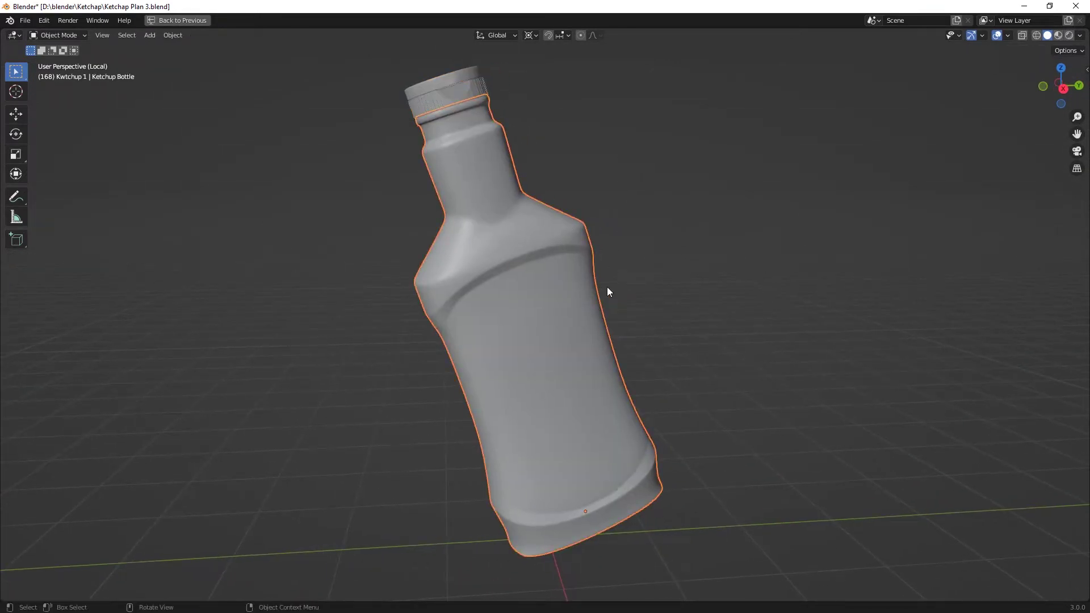
middle_drag(606, 287, 636, 247)
click(636, 248)
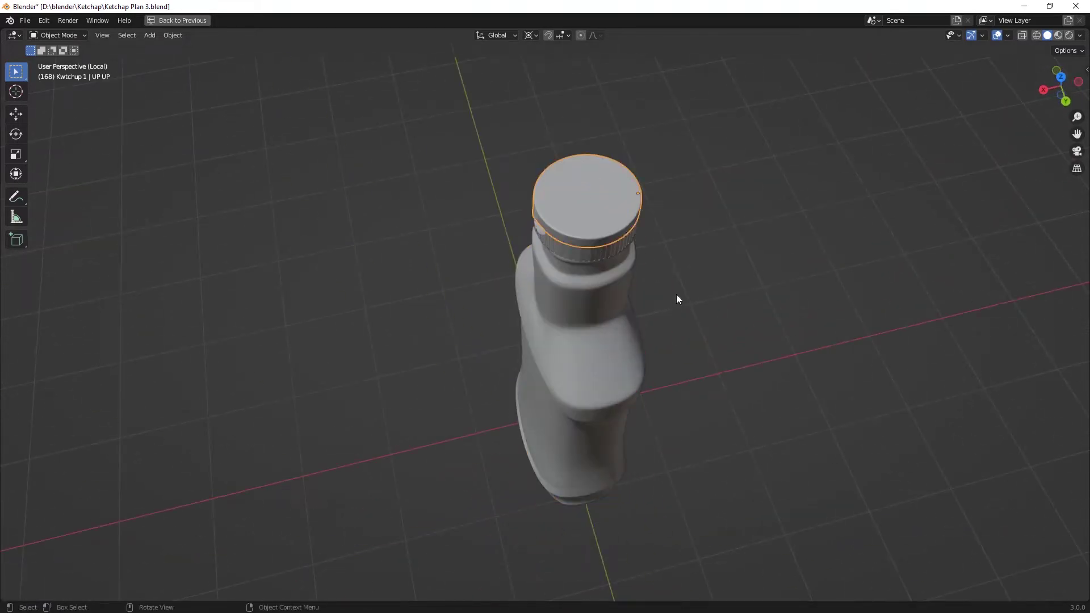
key(KP_Decimal)
middle_drag(619, 287, 716, 242)
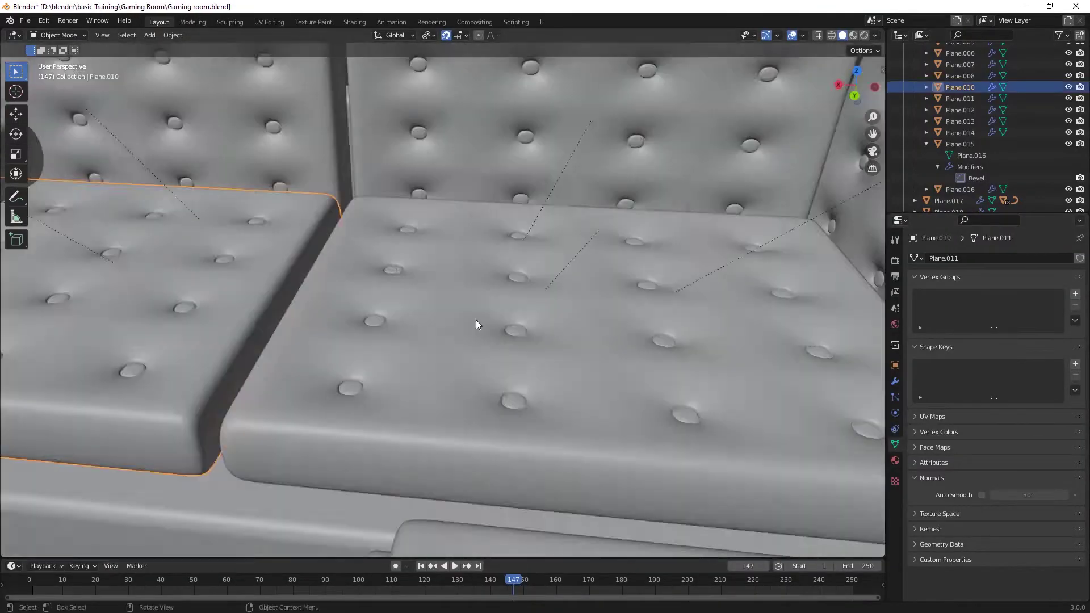
- Examine the gaming room and the office chair, including its seat mechanism and the edge loops at the back frame's bend
middle_drag(480, 324, 358, 239)
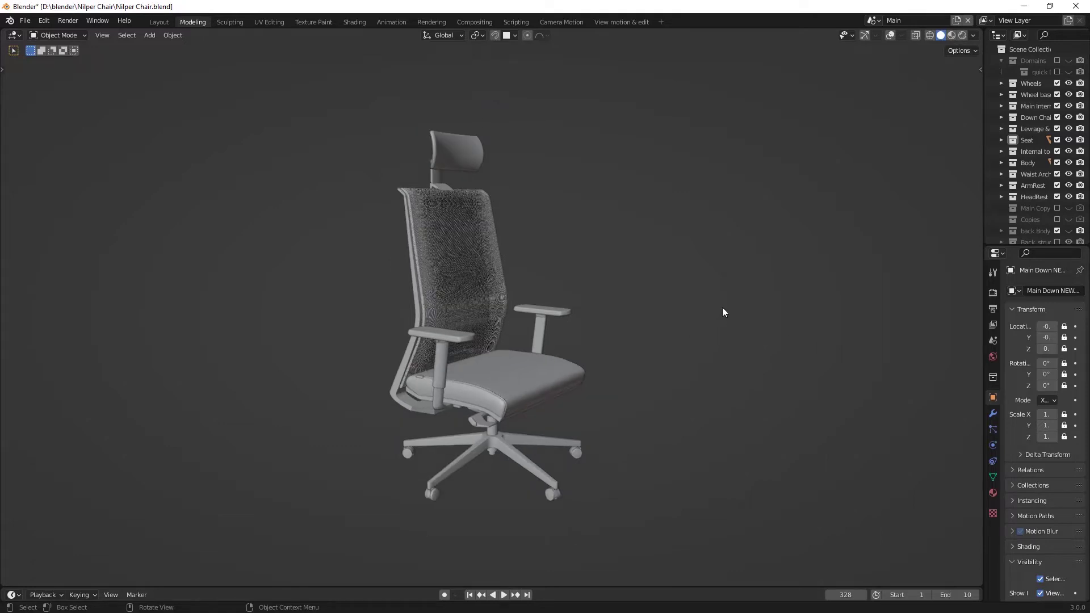
middle_drag(722, 310, 393, 321)
middle_drag(287, 309, 436, 383)
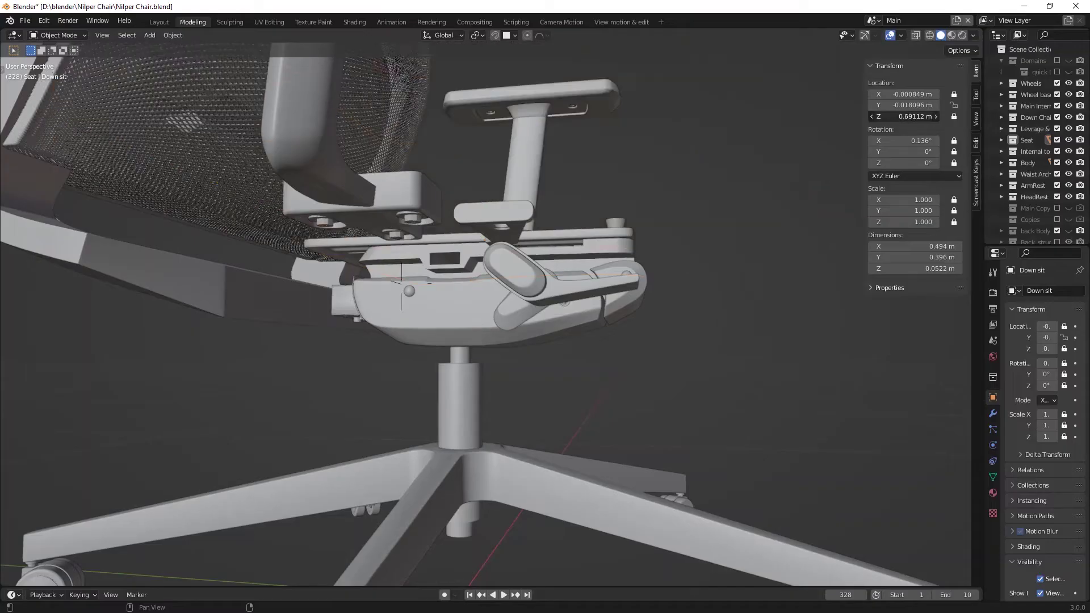
middle_drag(651, 201, 619, 229)
click(619, 231)
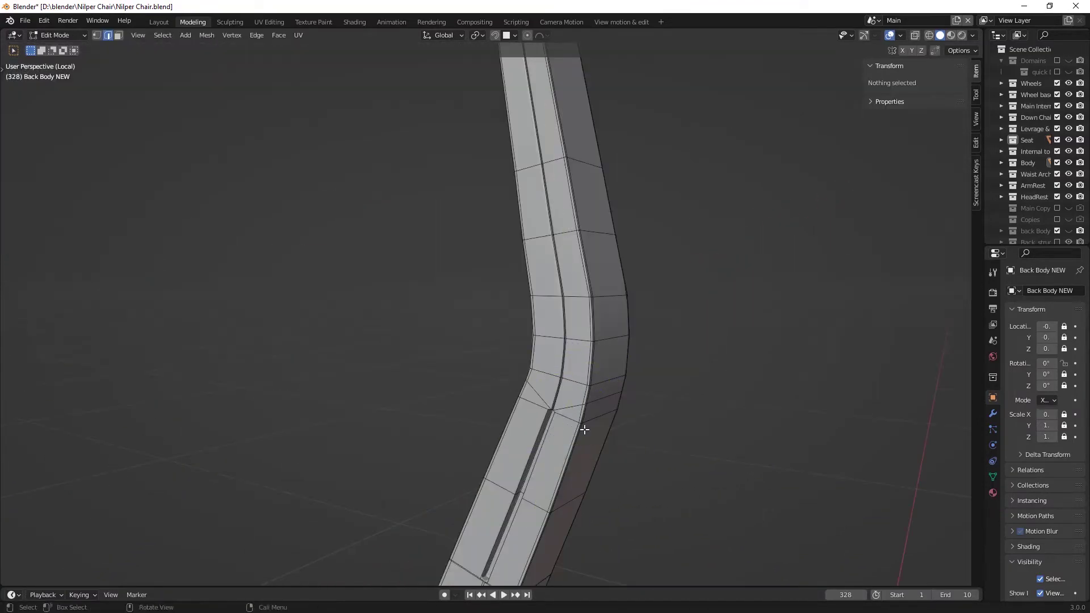
middle_drag(585, 430, 586, 393)
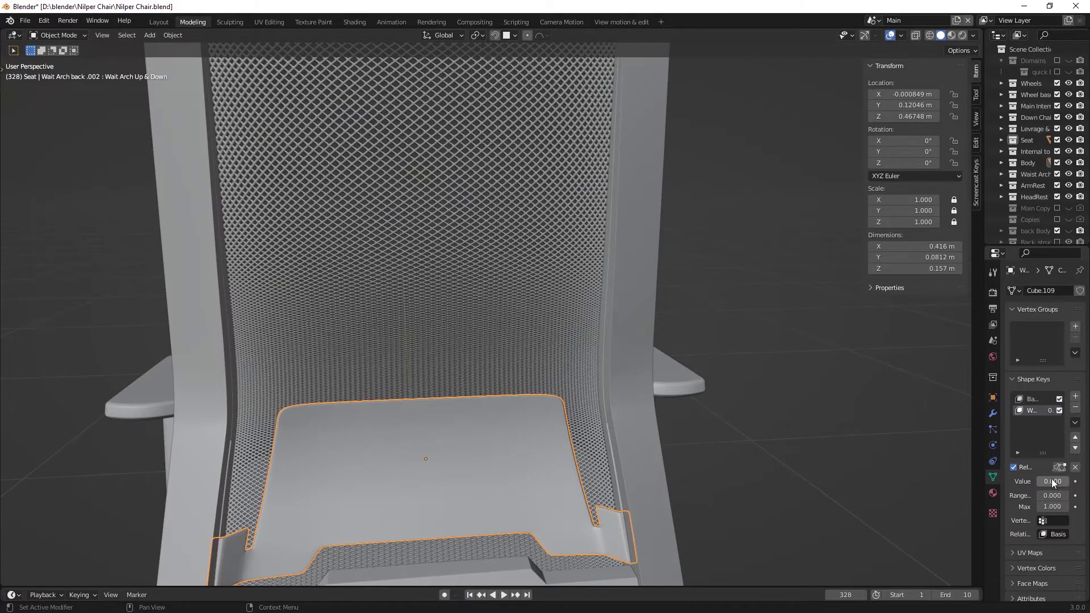
- Set the waist support's Wait Arch Up & Down shape key value to about 0.508
drag(1052, 484, 1060, 481)
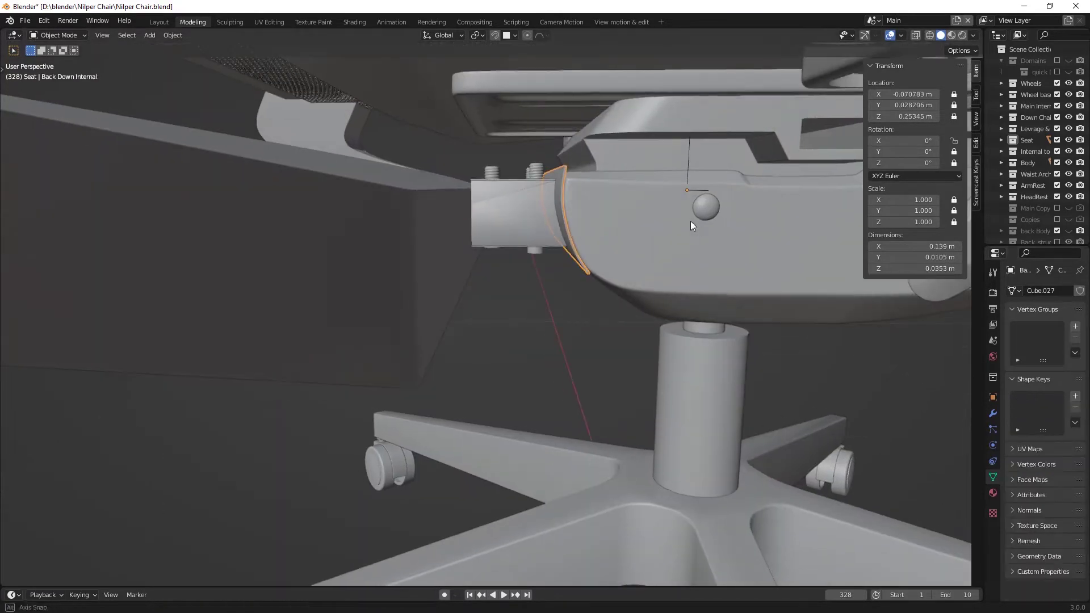
- Try tilting the chair's back about -17° around X with the Back Down Internal part, and cancel the rotation
key(r)
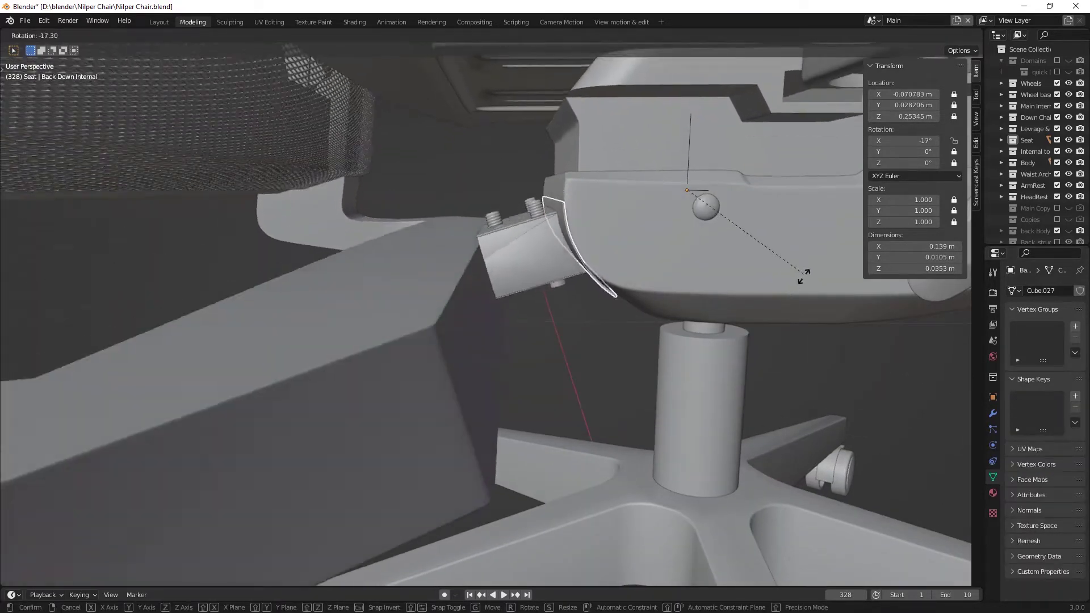
right_click(800, 287)
scroll(785, 304, down, 12)
middle_drag(786, 304, 755, 321)
- Try rotating the Back Down Internal part in both directions around X to move the back linkage, and revert each rotation
key(r)
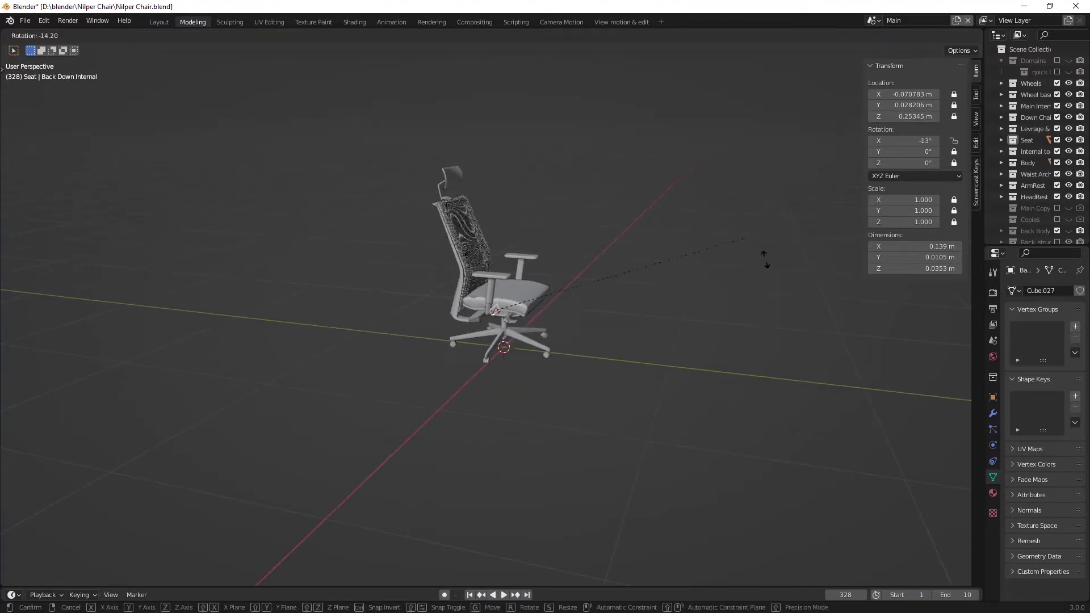
scroll(770, 269, up, 10)
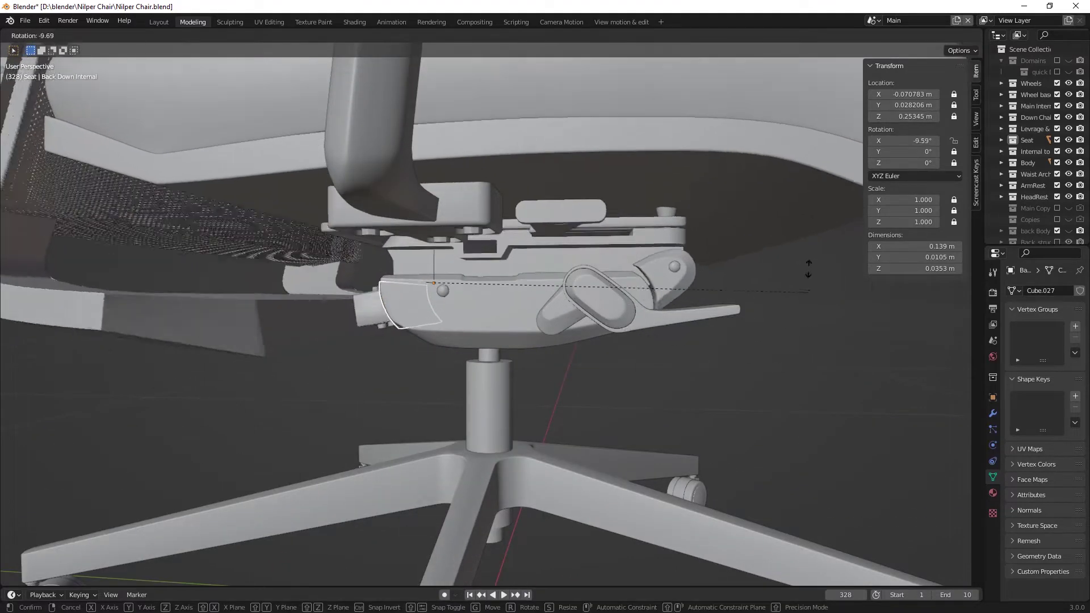
click(749, 326)
key(ctrl+z)
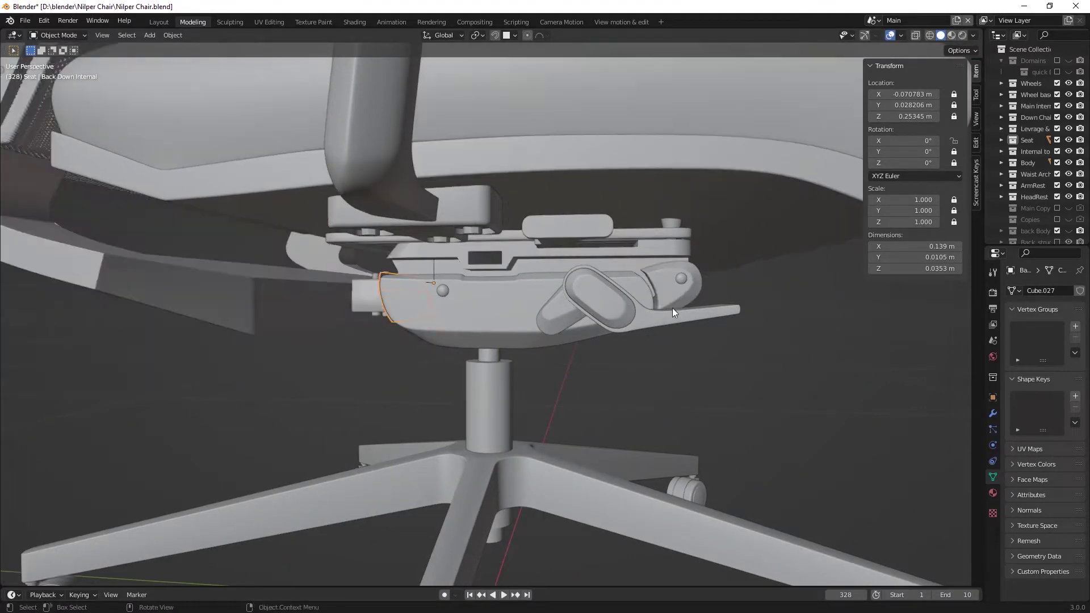
key(r)
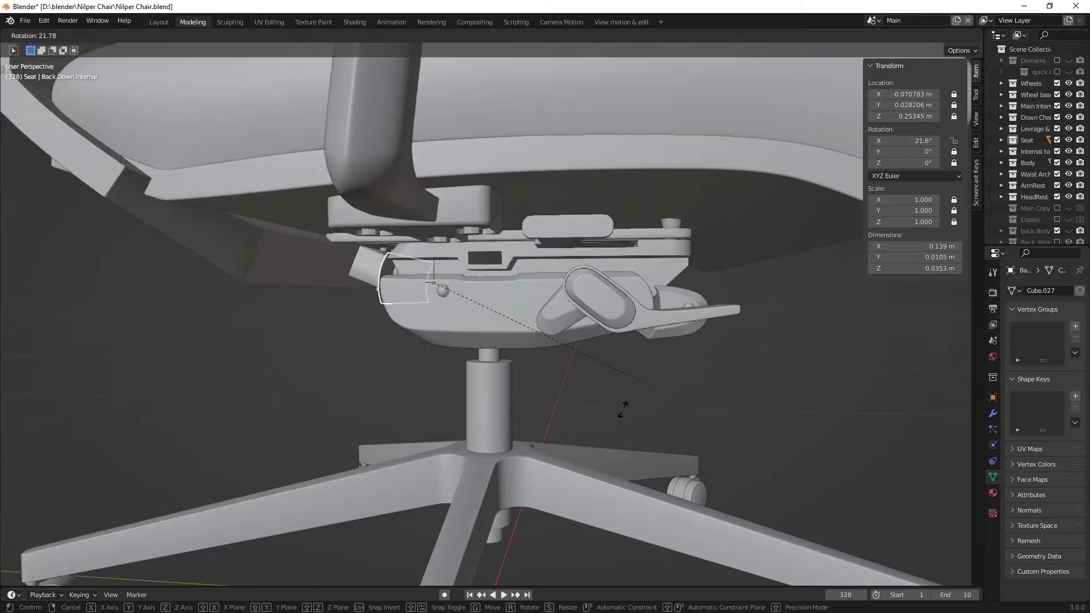
right_click(664, 302)
- Frame the guard of a caster under the chair base, select its wheels, and examine the caster from several angles
middle_drag(664, 303, 574, 467)
scroll(538, 428, down, 4)
click(507, 432)
click(537, 451)
key(KP_Decimal)
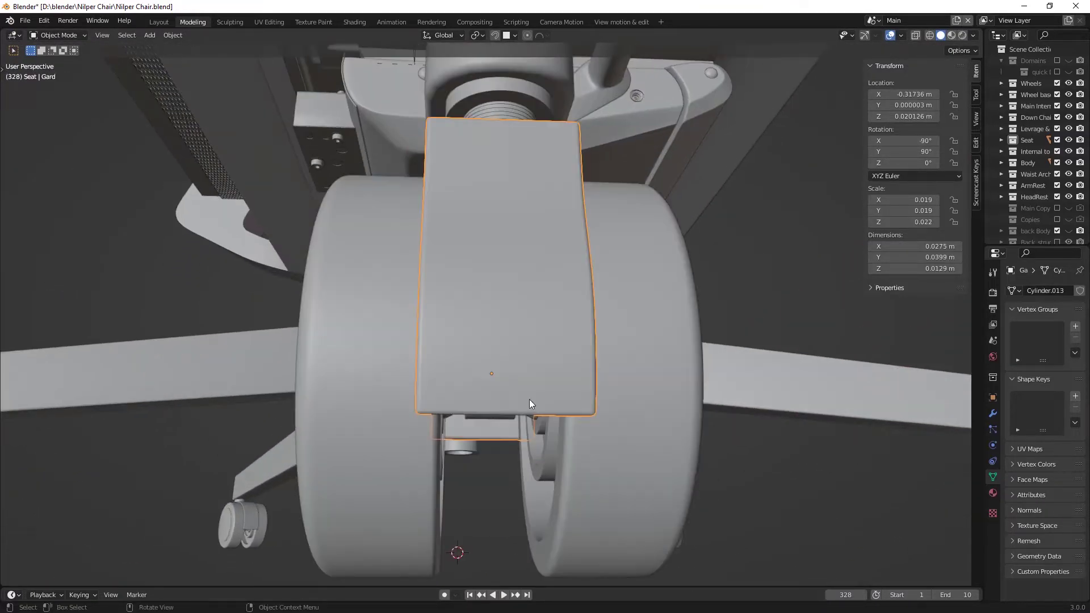
middle_drag(544, 400, 398, 328)
click(586, 363)
scroll(398, 327, down, 5)
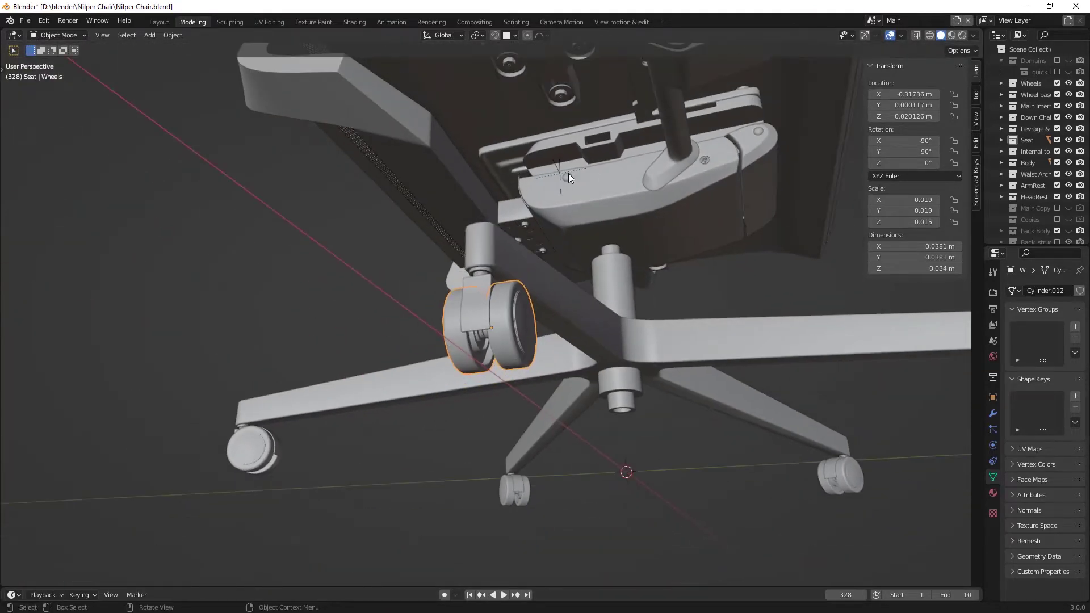
- Select and frame the plate with the bolt holes under the back bracket, and examine its bolts from below
click(567, 174)
click(526, 232)
key(KP_Decimal)
middle_drag(525, 233, 550, 471)
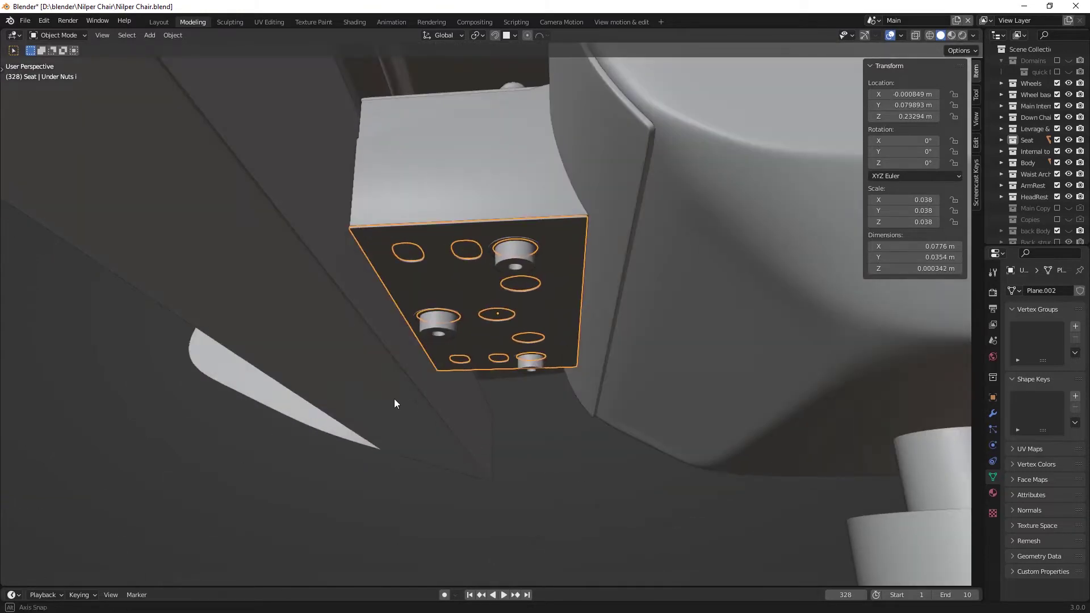
middle_drag(386, 401, 317, 436)
scroll(317, 436, down, 8)
middle_drag(409, 366, 522, 378)
scroll(522, 379, down, 8)
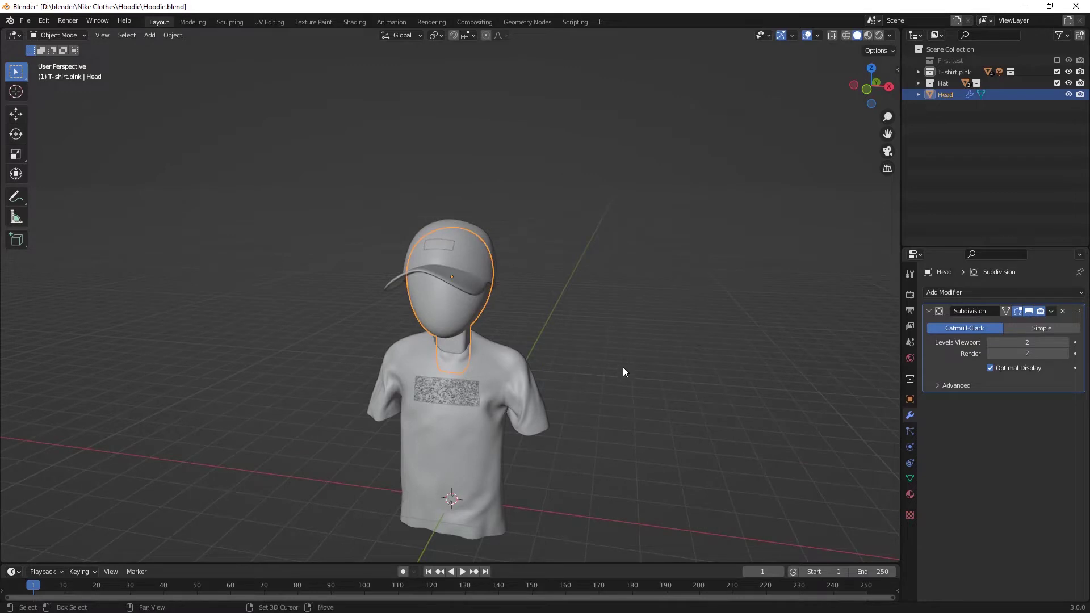
- Try deleting the point light beside the figure with the T-shirt and cap, and undo the deletion
middle_drag(623, 367, 704, 347)
click(610, 323)
scroll(675, 235, down, 3)
click(734, 217)
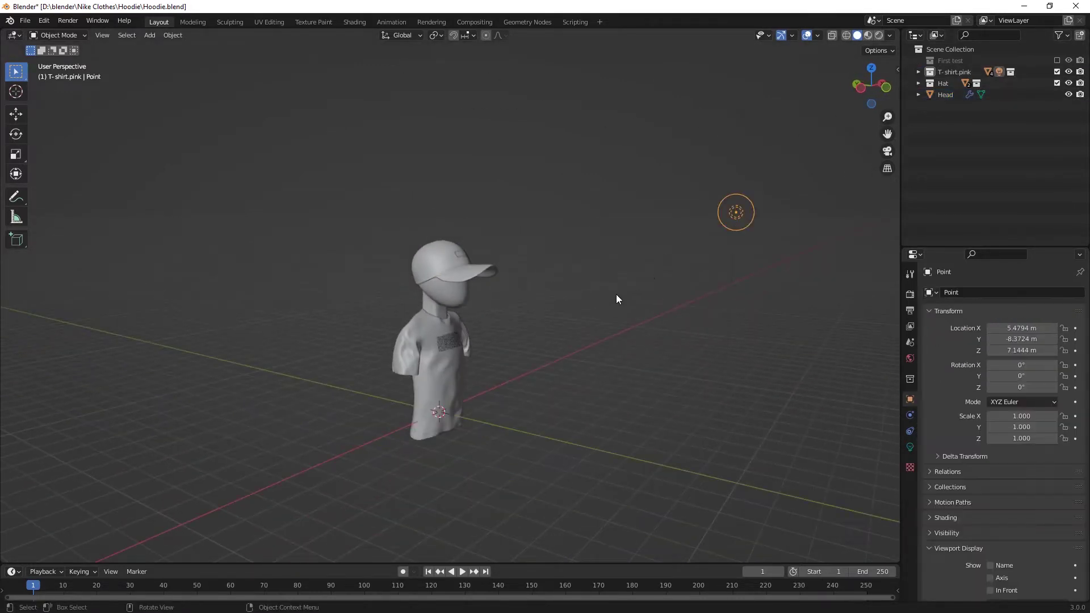
key(Delete)
key(ctrl+z)
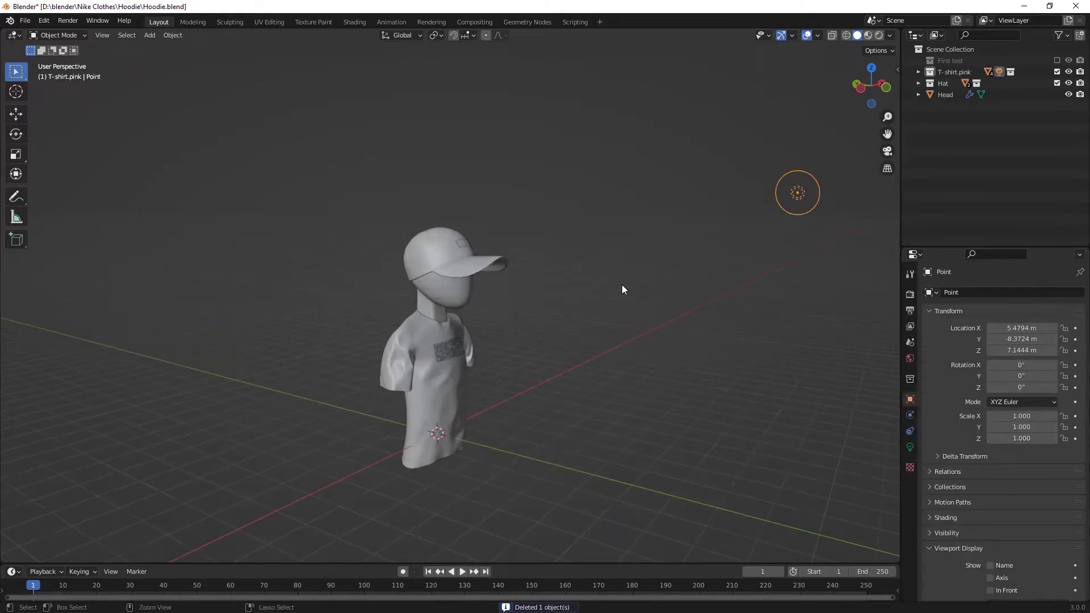
- Examine the dressed figure without viewport overlays, and turn the overlays back on
scroll(622, 285, up, 2)
scroll(612, 286, up, 4)
middle_drag(612, 287, 659, 273)
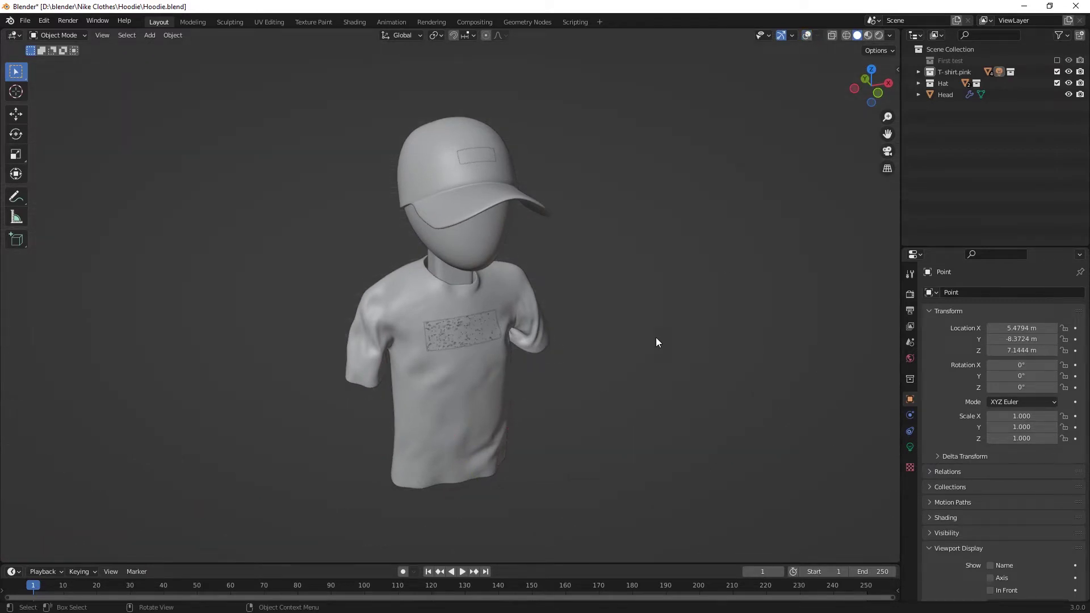
middle_drag(622, 340, 670, 215)
click(806, 35)
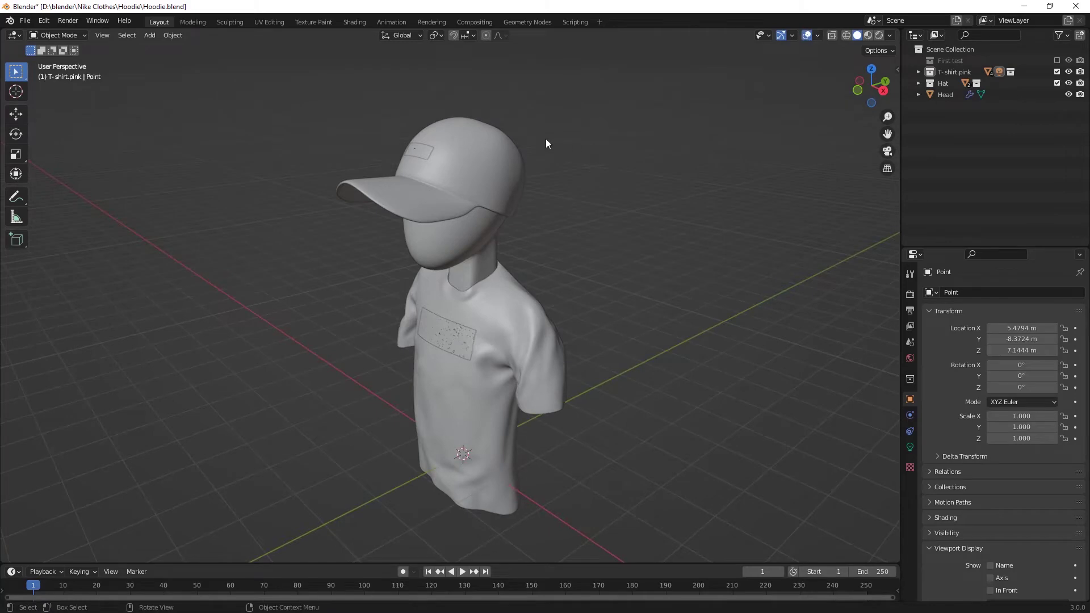
- Inspect the cap's mesh in Edit Mode, and return to Object Mode
click(447, 176)
key(Tab)
middle_drag(567, 190, 554, 381)
key(Tab)
- Select the T-shirt, inspect its mesh in Edit Mode, and return to Object Mode
click(554, 382)
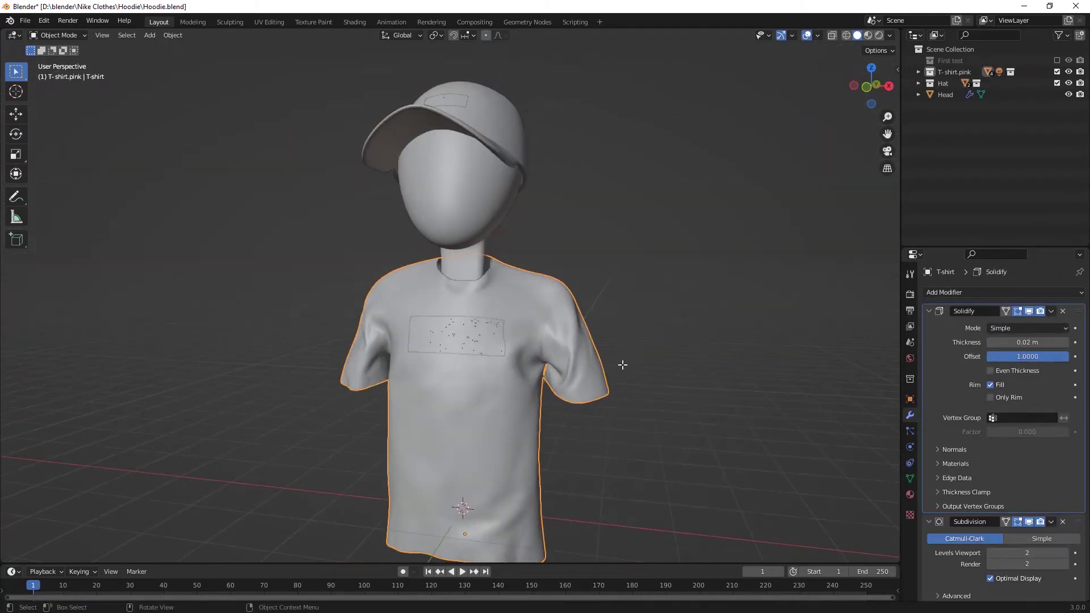
key(Tab)
middle_drag(694, 360, 645, 352)
key(Tab)
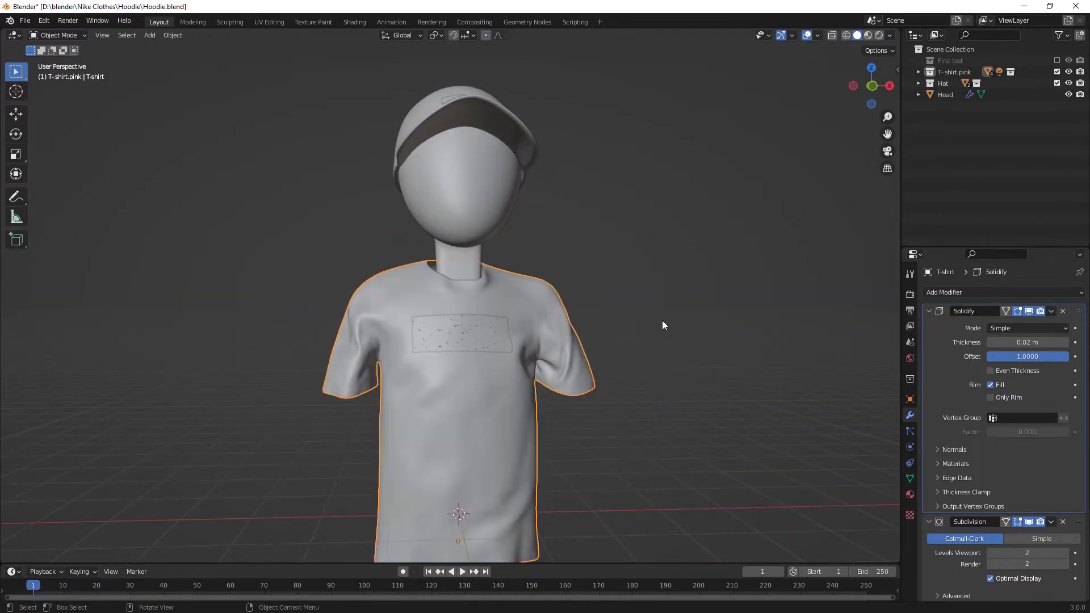
- Deselect the T-shirt, and view the dressed figure in Rendered shading and in Material Preview
click(650, 401)
middle_drag(651, 401, 924, 36)
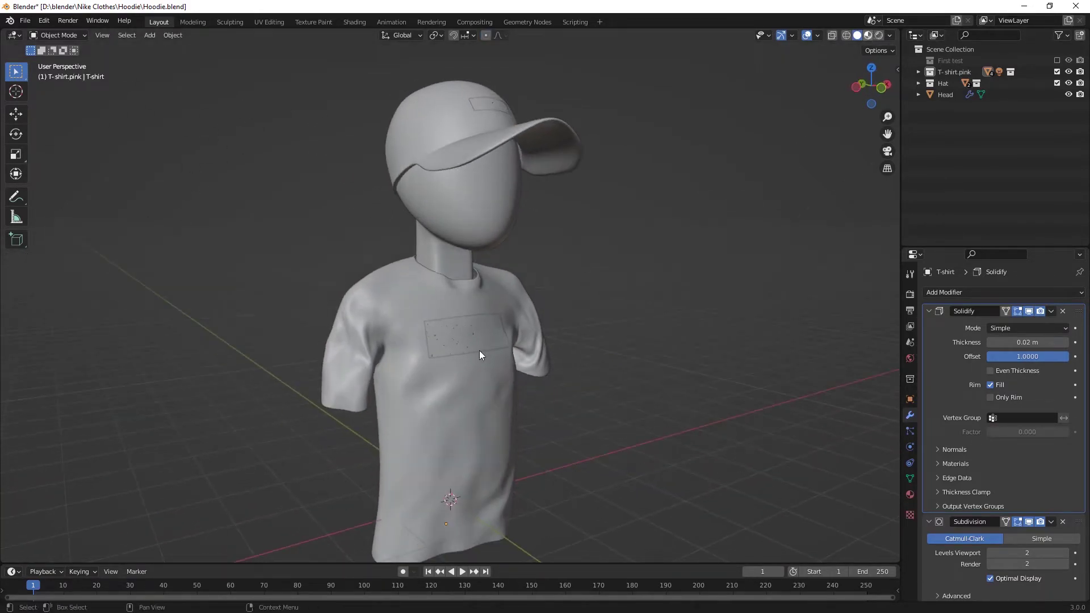
key(z)
click(880, 35)
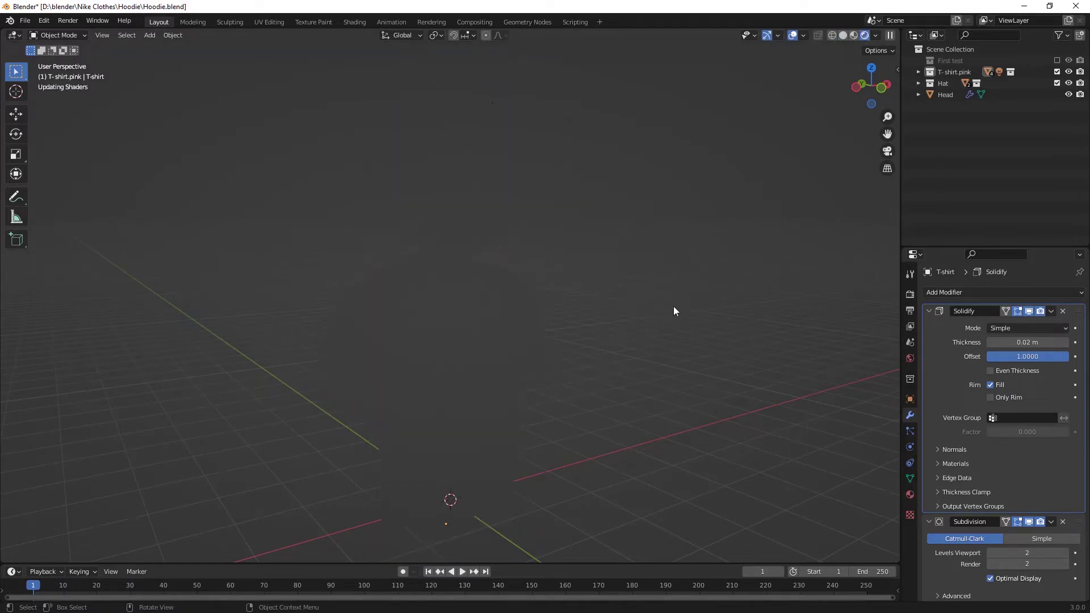
mouse_move(678, 311)
middle_down()
mouse_move(572, 322)
mouse_move(683, 330)
middle_up()
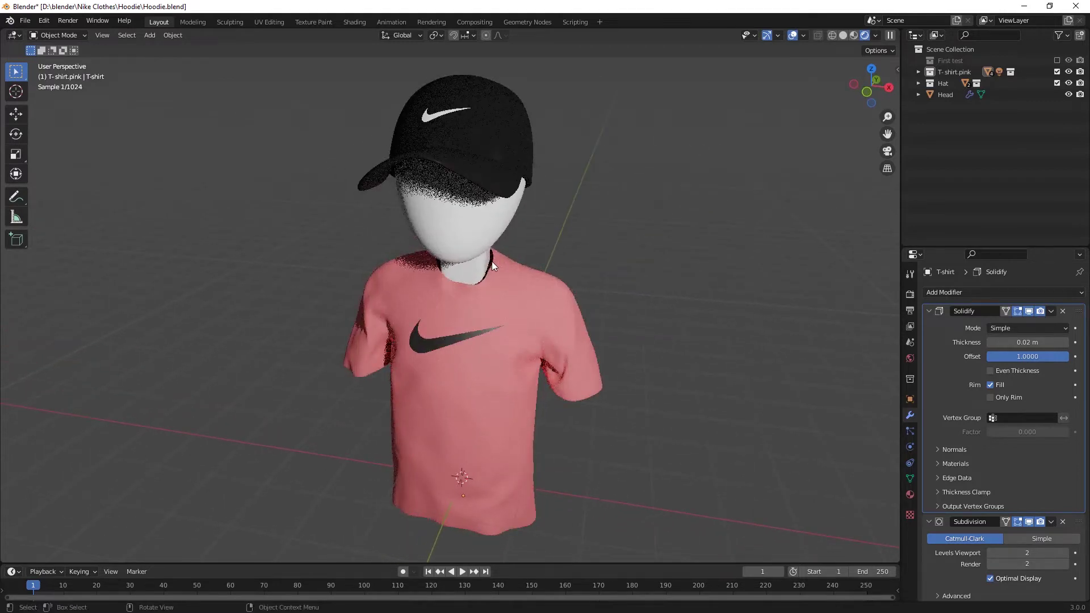
middle_drag(491, 261, 579, 275)
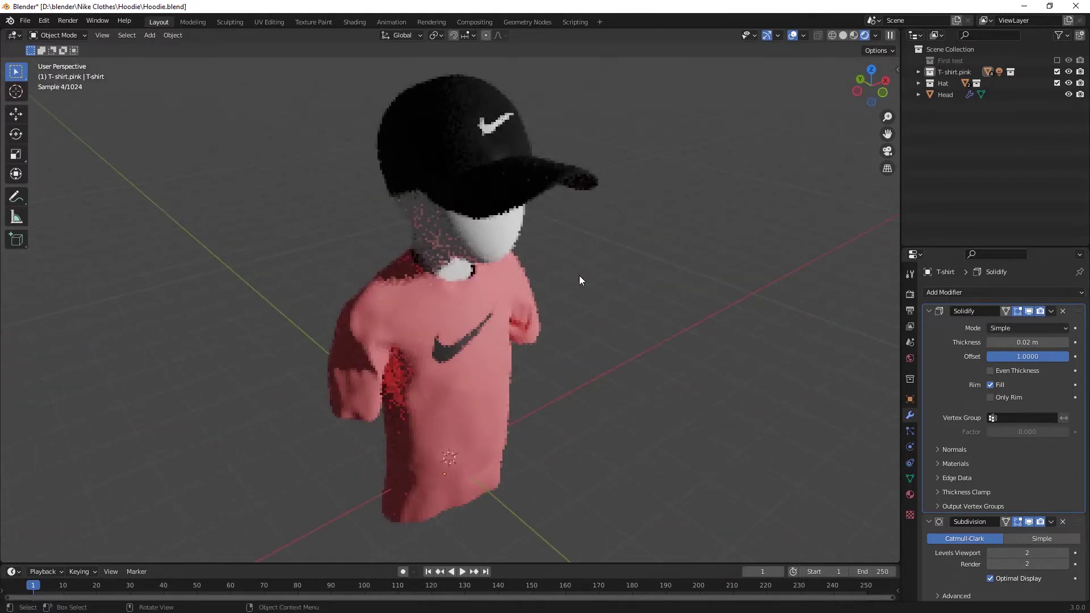
click(854, 35)
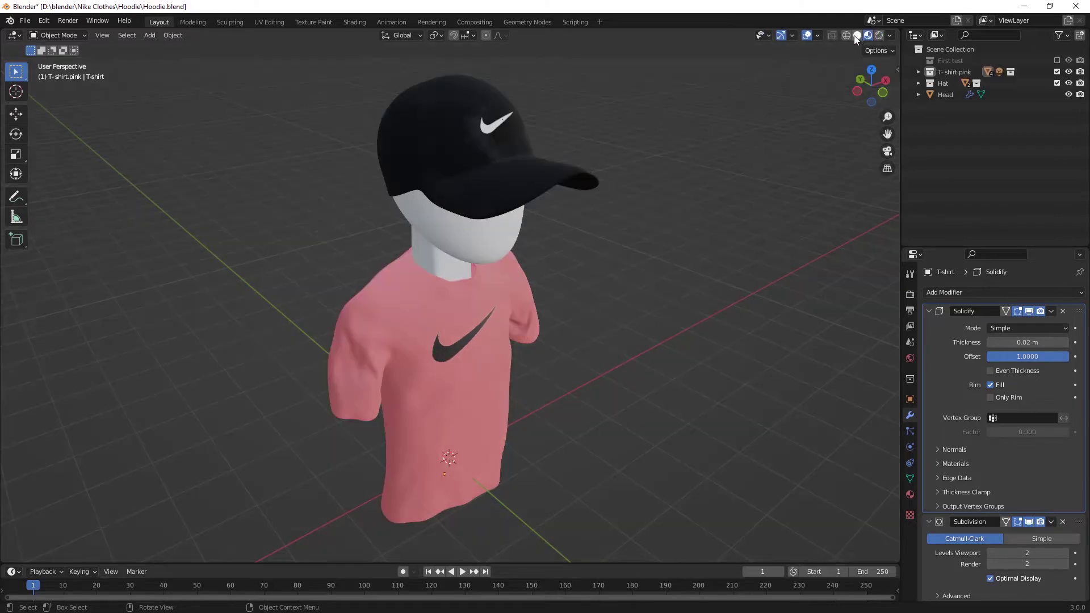
middle_drag(643, 364, 442, 315)
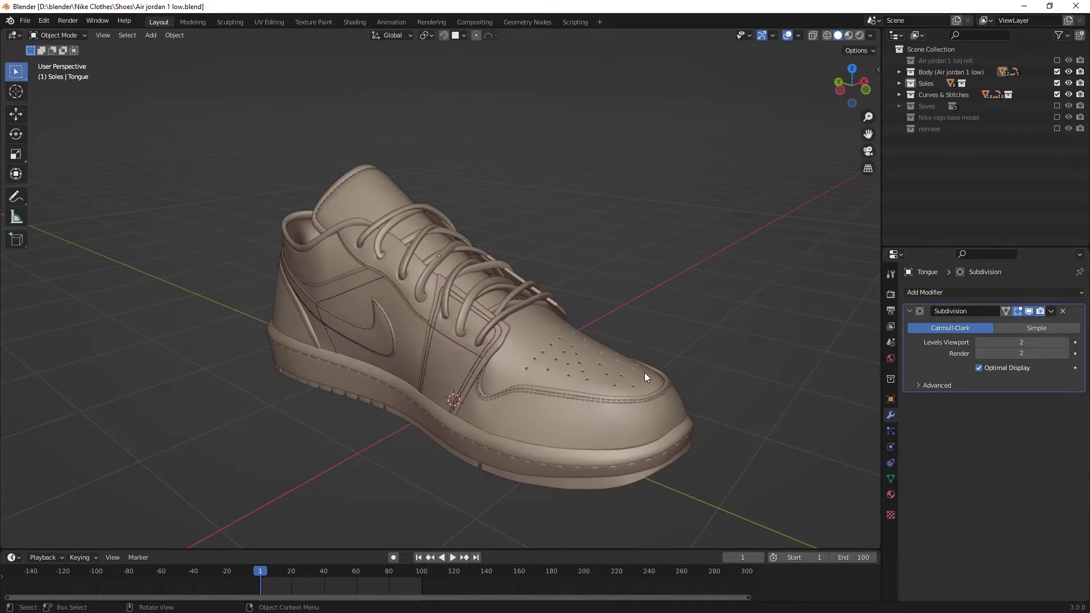
- Examine the Air Jordan 1 Low shoe's laces, panels, logo and stitching close up from several sides
middle_drag(547, 280, 493, 249)
click(788, 35)
middle_drag(645, 204, 639, 276)
middle_drag(457, 270, 585, 325)
scroll(541, 292, up, 3)
scroll(557, 303, up, 1)
scroll(585, 325, up, 2)
mouse_move(456, 326)
middle_down()
mouse_move(498, 321)
mouse_move(446, 304)
mouse_move(543, 308)
mouse_move(497, 287)
mouse_move(518, 291)
middle_up()
scroll(477, 320, up, 3)
scroll(542, 309, down, 3)
click(827, 35)
scroll(519, 291, up, 5)
scroll(520, 292, down, 5)
mouse_move(600, 306)
middle_down()
mouse_move(613, 304)
mouse_move(544, 290)
mouse_move(439, 296)
mouse_move(711, 299)
mouse_move(612, 298)
mouse_move(621, 273)
mouse_move(482, 275)
mouse_move(582, 286)
middle_up()
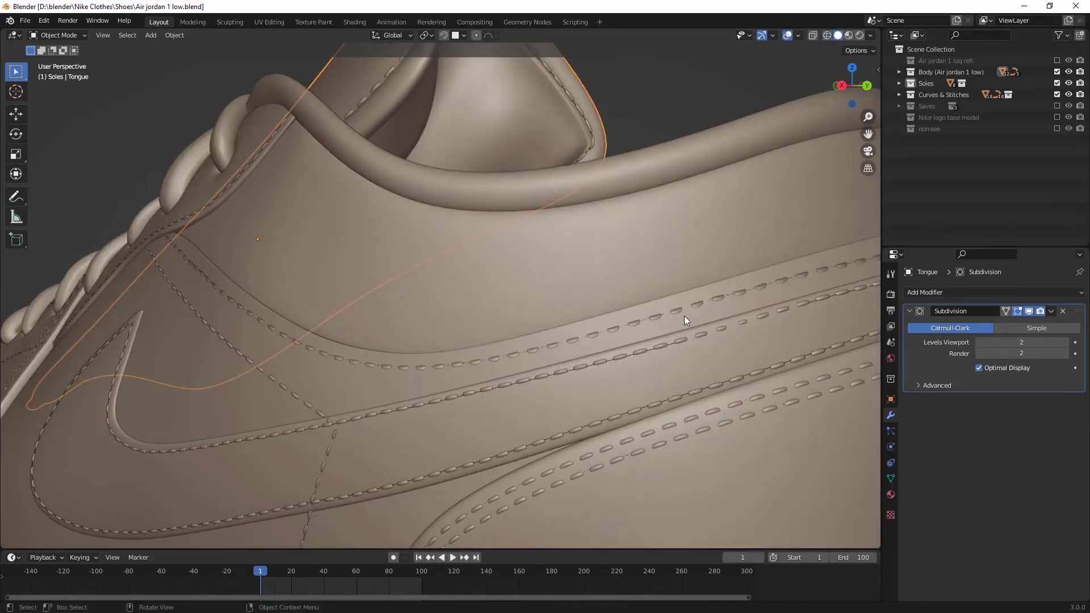
scroll(684, 316, down, 5)
- Inspect the mesh of the shoe's tongue in Edit Mode, and return to Object Mode
mouse_move(664, 319)
middle_down()
mouse_move(707, 238)
mouse_move(703, 199)
mouse_move(572, 174)
middle_up()
key(Tab)
middle_drag(708, 195, 664, 233)
middle_drag(444, 155, 569, 233)
key(Tab)
- Examine the whole shoe from several angles, including the right and top orthographic views
scroll(625, 295, down, 4)
middle_drag(590, 307, 624, 312)
scroll(625, 313, up, 4)
scroll(699, 315, up, 2)
middle_drag(700, 316, 597, 300)
shift+middle_drag(538, 235, 622, 294)
scroll(619, 290, up, 2)
key(KP_3)
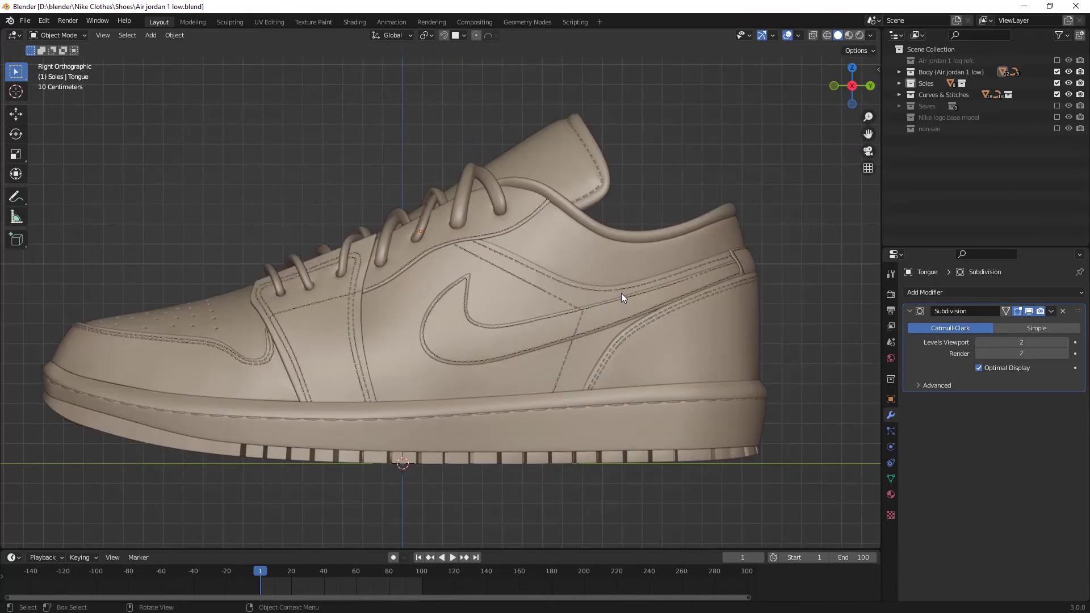
scroll(619, 293, down, 2)
key(KP_7)
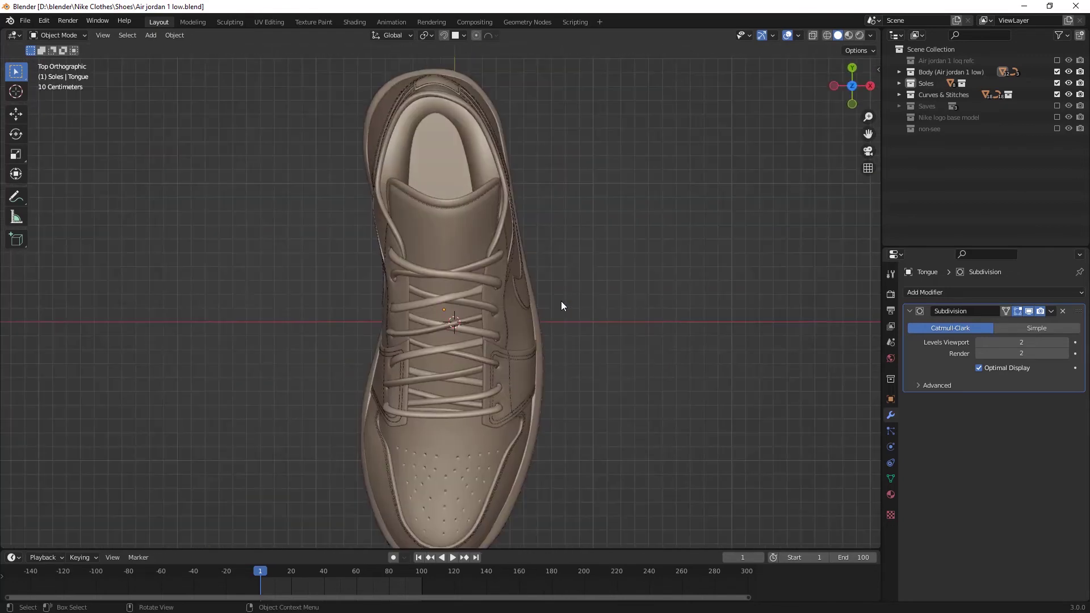
scroll(562, 300, down, 2)
shift+middle_drag(561, 300, 560, 275)
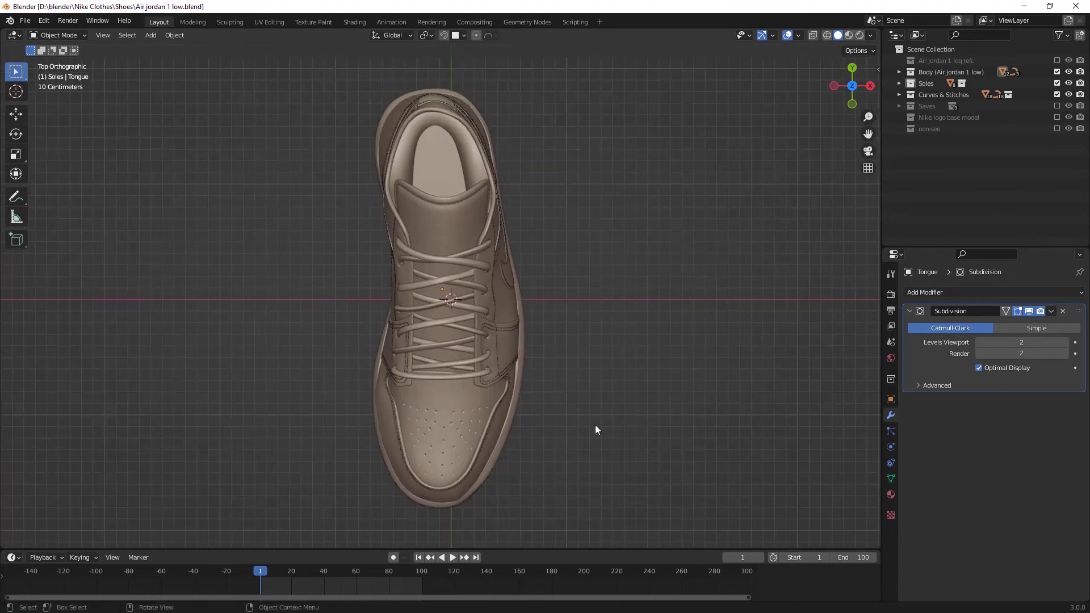